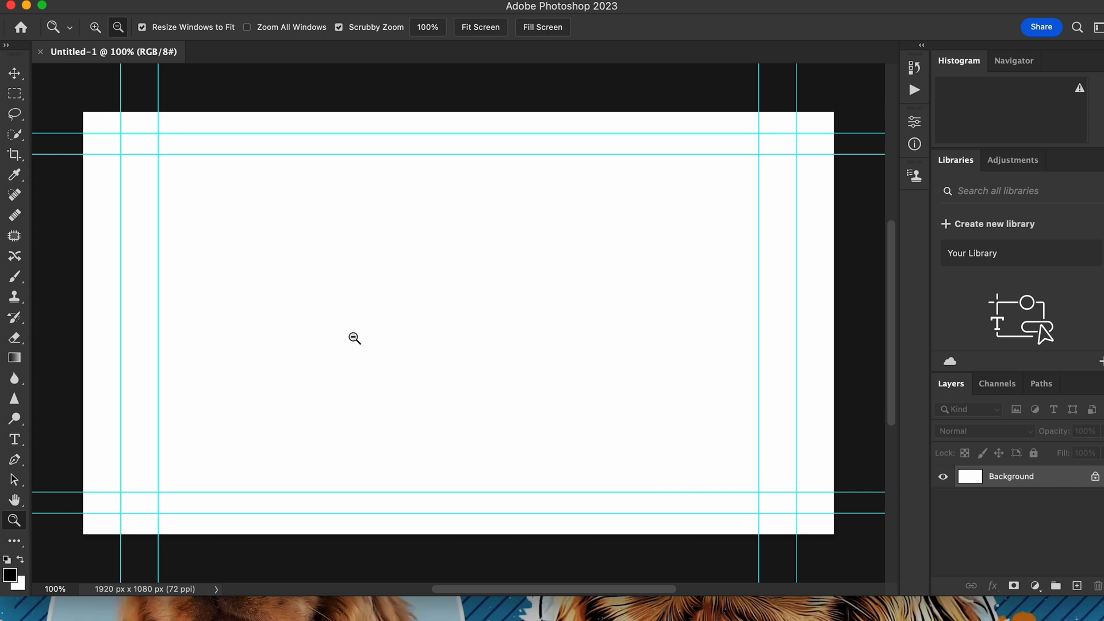
Enlarge the placed BenBG1 photo to about 184% and shift it down so the subject's head stays inside the canvas.
{"action": "scroll", "coordinate": [406, 342], "scroll_direction": "down", "scroll_amount": 2}
{"action": "scroll", "coordinate": [406, 342], "scroll_direction": "left", "scroll_amount": 2}
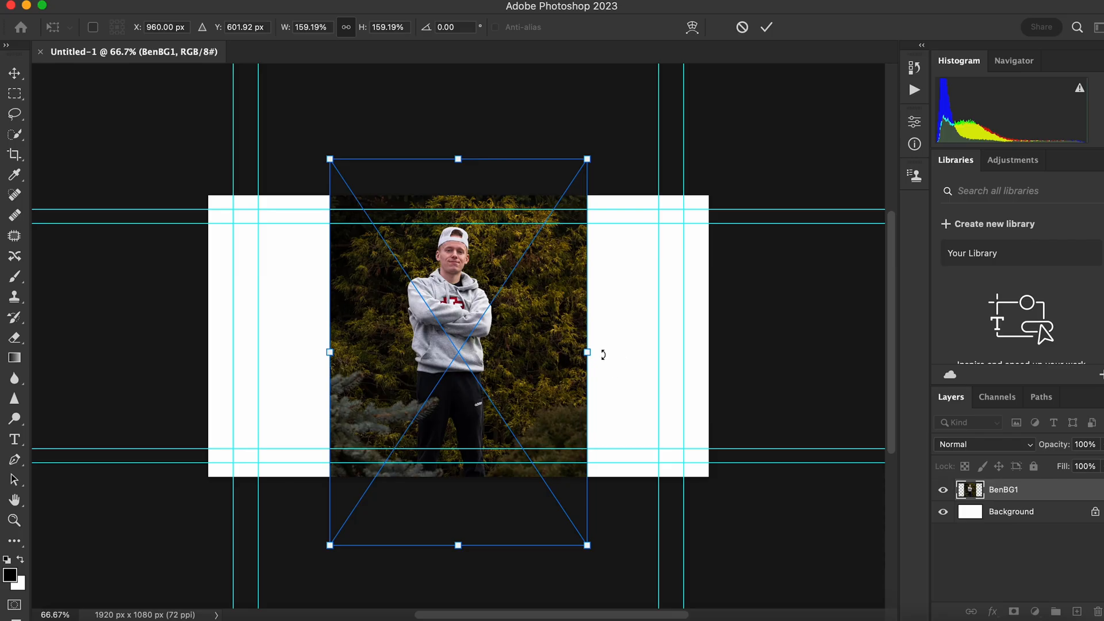
{"action": "left_click_drag", "start_coordinate": [586, 157], "coordinate": [628, 140]}
{"action": "left_click_drag", "start_coordinate": [566, 240], "coordinate": [560, 267]}
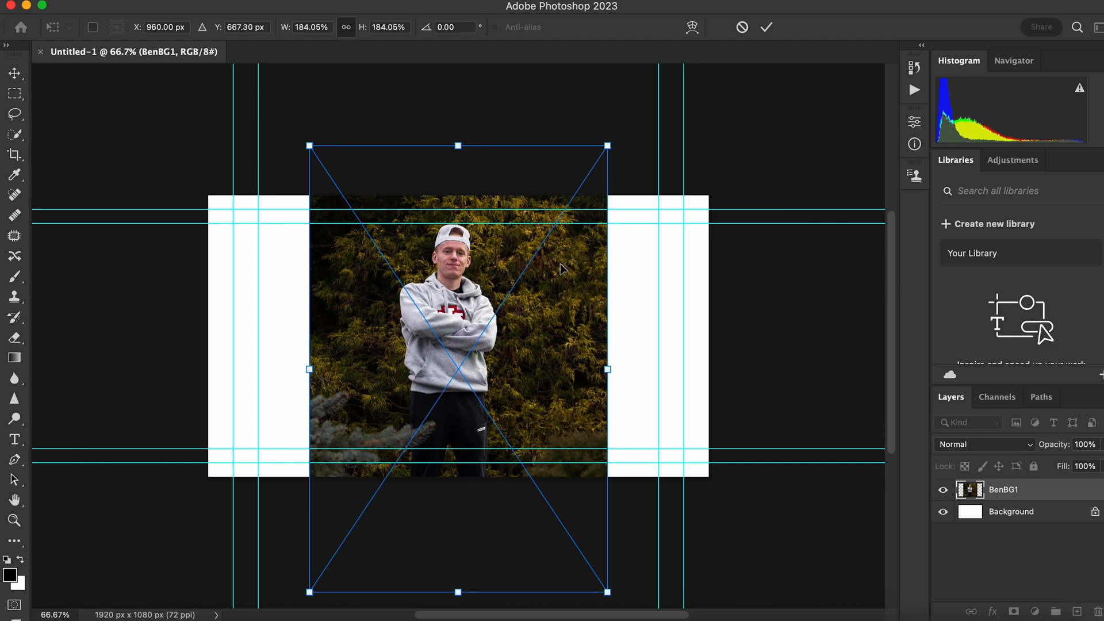
Delete the white Background layer and add a new empty layer named Layer 1 above the BenBG1 photo.
{"action": "left_click", "coordinate": [1008, 510]}
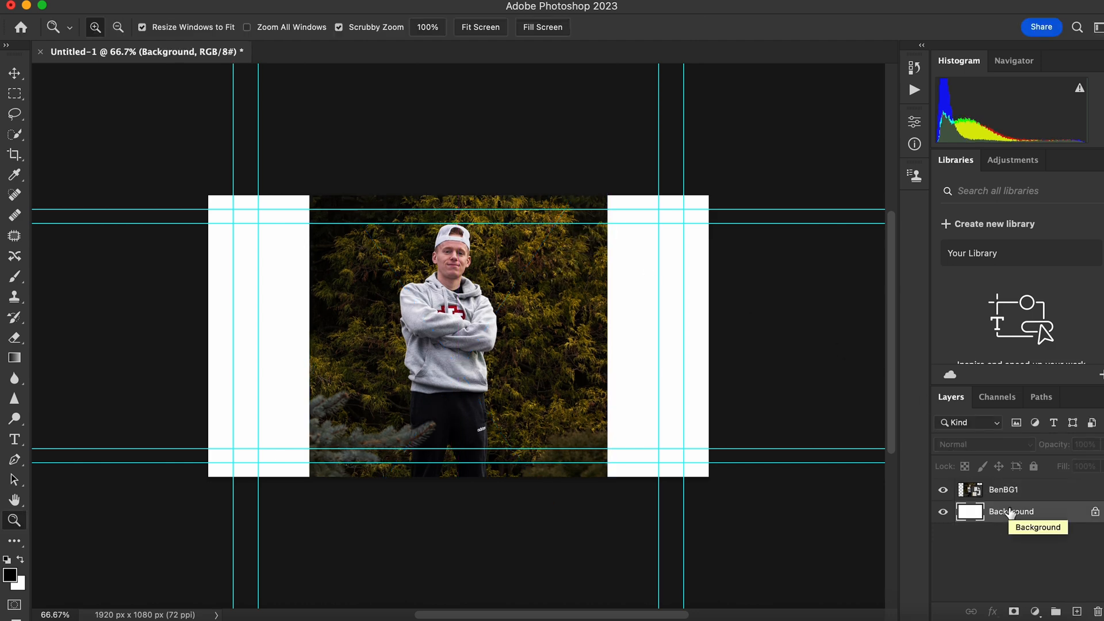
{"action": "key", "text": "Delete"}
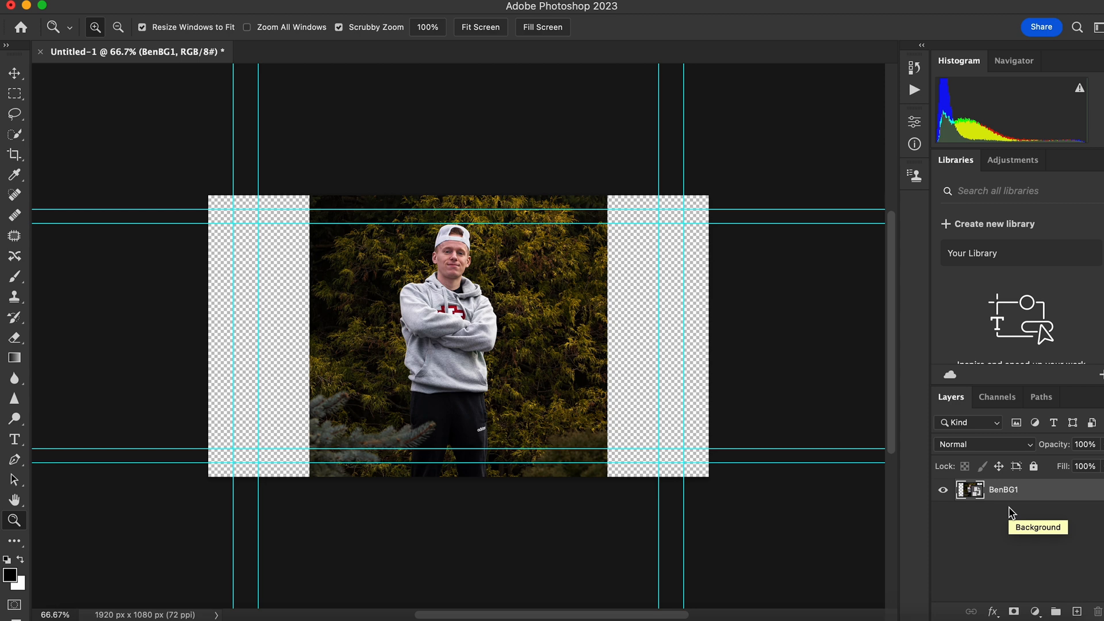
{"action": "left_click", "coordinate": [223, 1]}
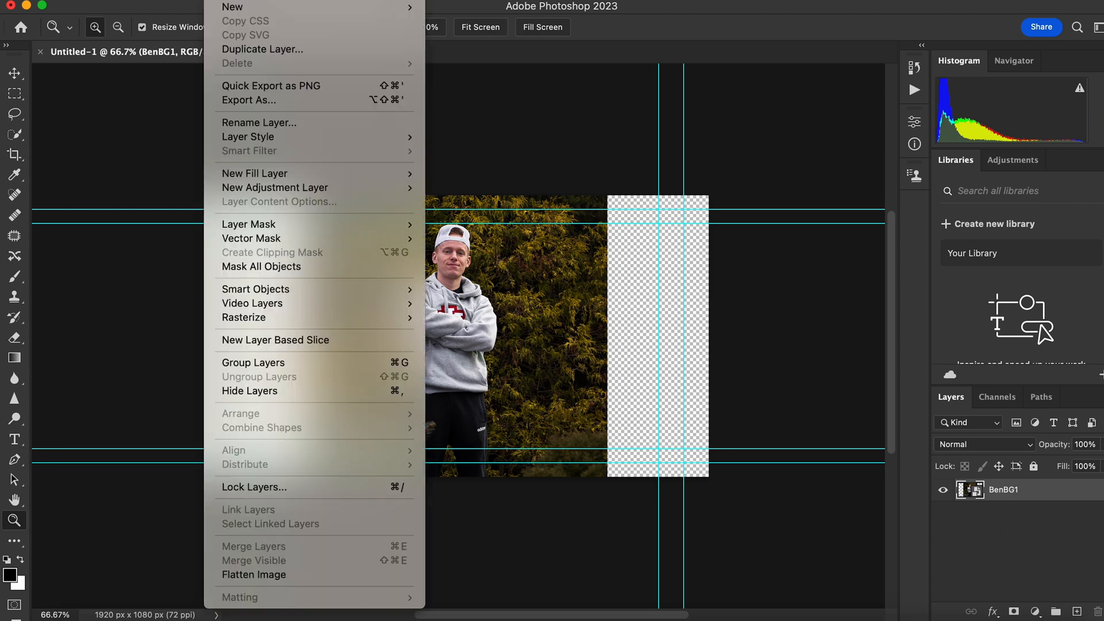
{"action": "mouse_move", "coordinate": [254, 7]}
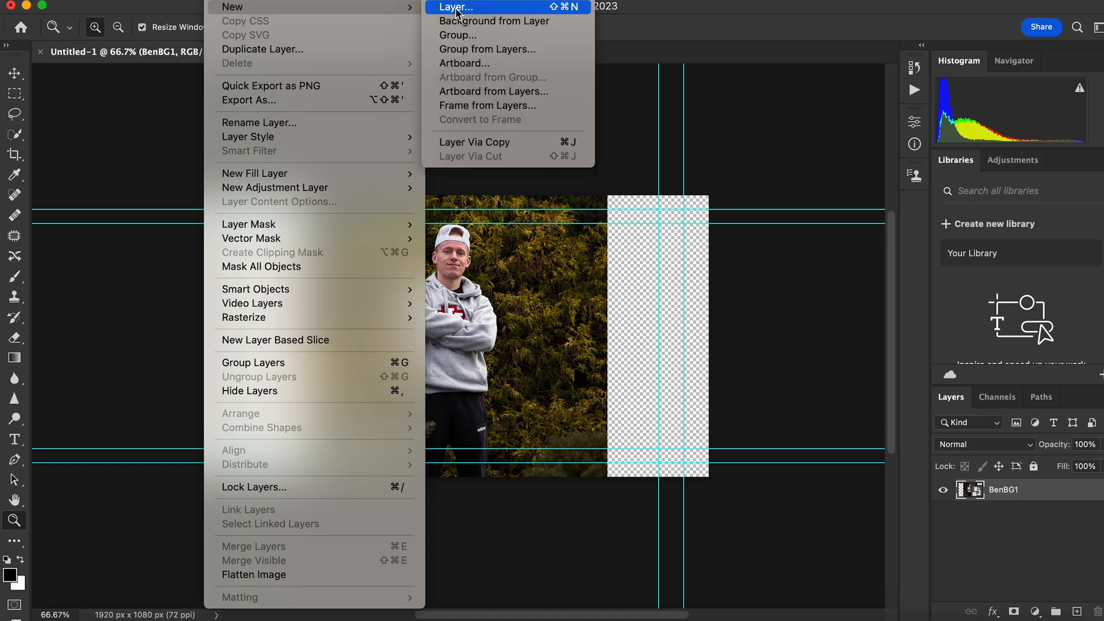
{"action": "left_click", "coordinate": [456, 9]}
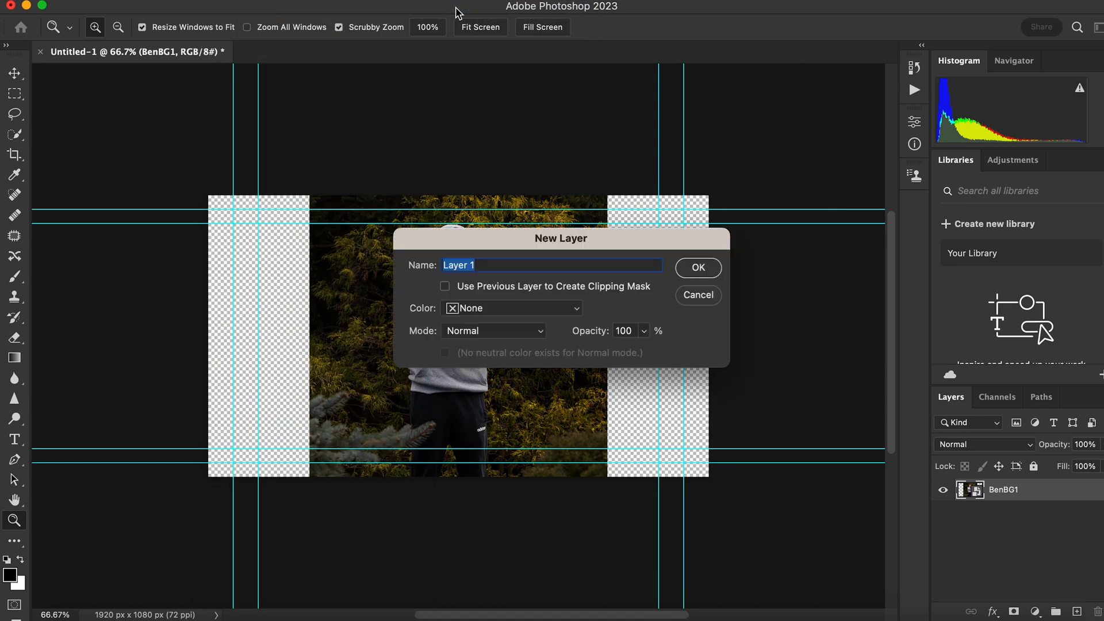
{"action": "left_click", "coordinate": [698, 267]}
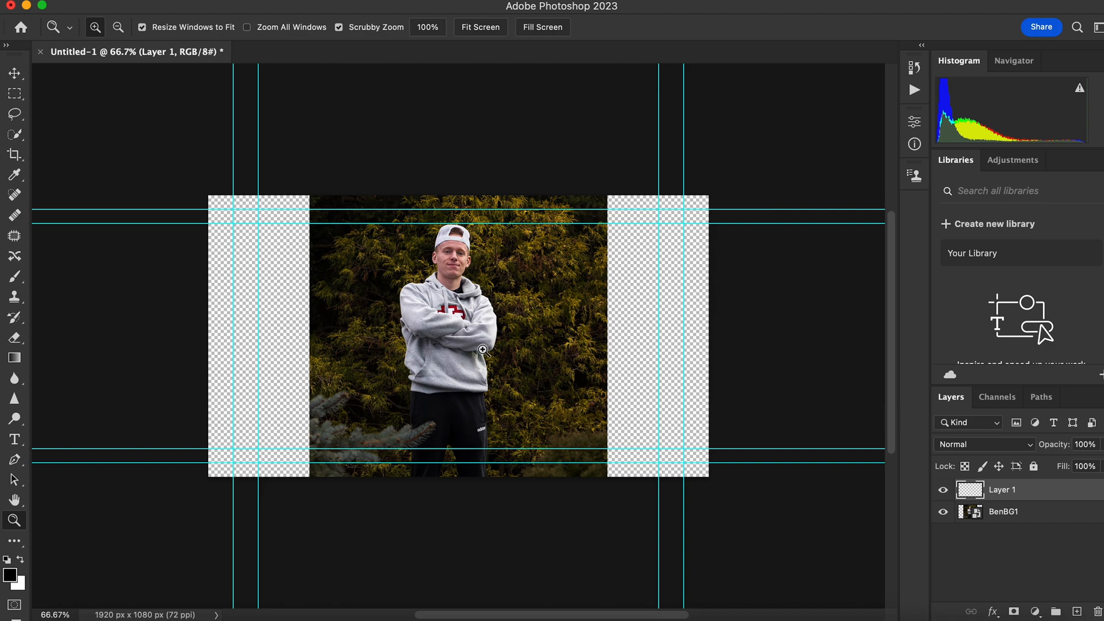
Paint the whole figure of the standing subject solid white on Layer 1 with a 97 px brush.
{"action": "left_click", "coordinate": [483, 342]}
{"action": "left_click", "coordinate": [454, 326]}
{"action": "left_click", "coordinate": [453, 323], "text": "alt"}
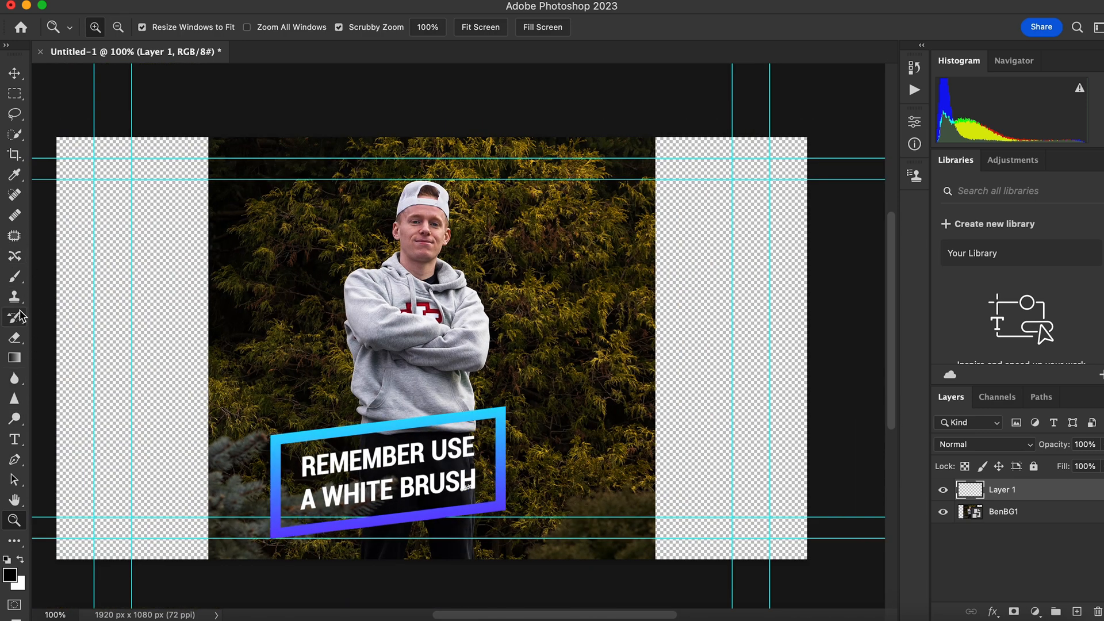
{"action": "left_click", "coordinate": [15, 276]}
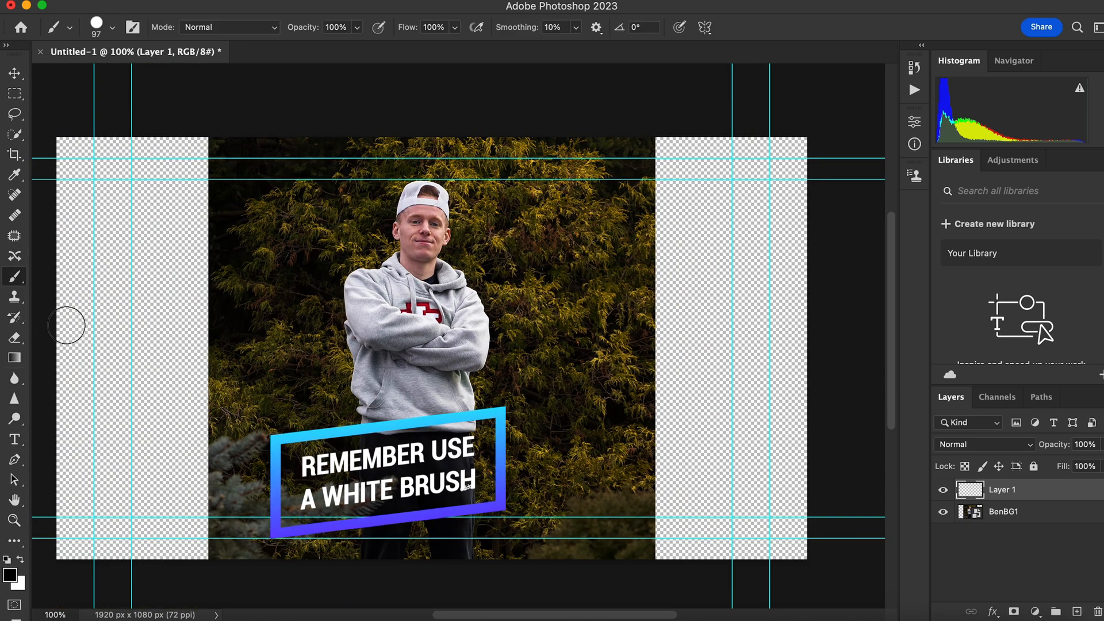
{"action": "key", "text": "x"}
{"action": "mouse_move", "coordinate": [426, 335]}
{"action": "left_mouse_down"}
{"action": "mouse_move", "coordinate": [397, 297]}
{"action": "mouse_move", "coordinate": [409, 260]}
{"action": "mouse_move", "coordinate": [420, 260]}
{"action": "mouse_move", "coordinate": [423, 200]}
{"action": "mouse_move", "coordinate": [420, 254]}
{"action": "mouse_move", "coordinate": [472, 335]}
{"action": "mouse_move", "coordinate": [437, 307]}
{"action": "mouse_move", "coordinate": [457, 540]}
{"action": "mouse_move", "coordinate": [413, 462]}
{"action": "mouse_move", "coordinate": [378, 549]}
{"action": "mouse_move", "coordinate": [377, 464]}
{"action": "mouse_move", "coordinate": [415, 410]}
{"action": "mouse_move", "coordinate": [408, 394]}
{"action": "mouse_move", "coordinate": [433, 407]}
{"action": "mouse_move", "coordinate": [429, 384]}
{"action": "mouse_move", "coordinate": [400, 367]}
{"action": "mouse_move", "coordinate": [380, 401]}
{"action": "mouse_move", "coordinate": [365, 338]}
{"action": "mouse_move", "coordinate": [391, 351]}
{"action": "mouse_move", "coordinate": [375, 312]}
{"action": "mouse_move", "coordinate": [366, 321]}
{"action": "mouse_move", "coordinate": [365, 291]}
{"action": "mouse_move", "coordinate": [403, 271]}
{"action": "mouse_move", "coordinate": [449, 285]}
{"action": "mouse_move", "coordinate": [452, 302]}
{"action": "mouse_move", "coordinate": [426, 283]}
{"action": "mouse_move", "coordinate": [412, 232]}
{"action": "left_mouse_up"}
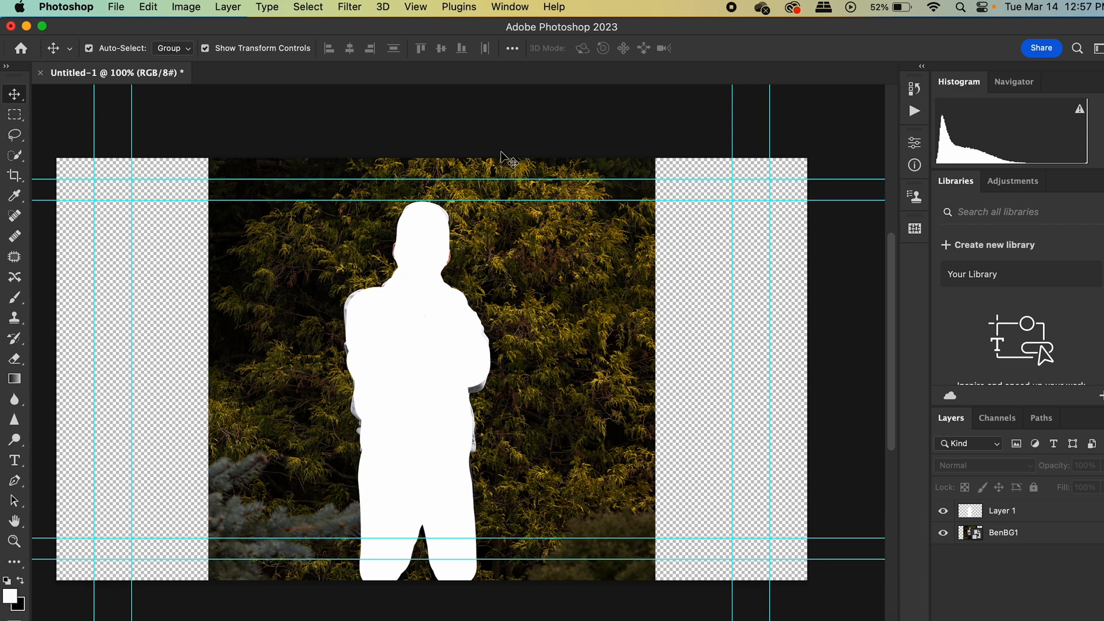
Load the action file "Toon Artist - Action.atn" from the toon-artist 4 folder in Downloads.
{"action": "left_click", "coordinate": [519, 7]}
{"action": "left_click", "coordinate": [527, 79]}
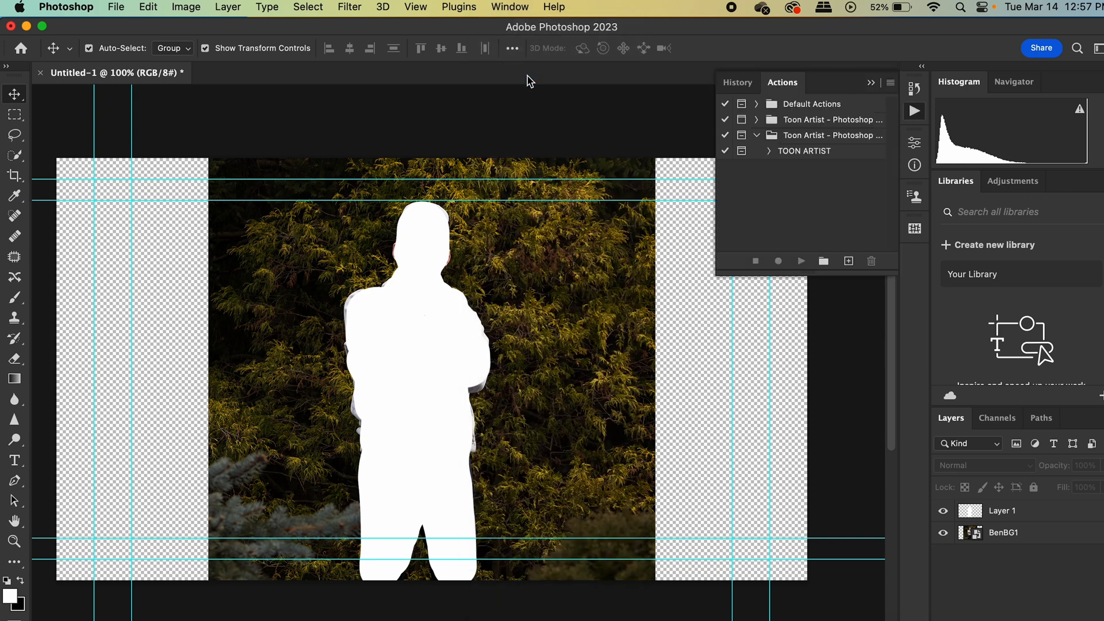
{"action": "left_click", "coordinate": [891, 84]}
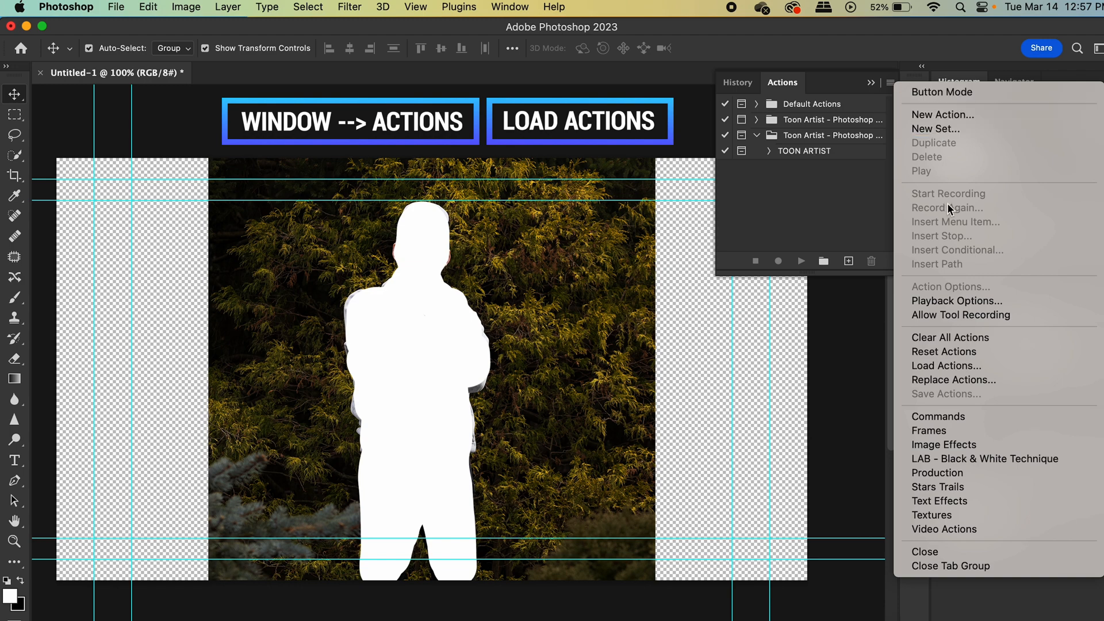
{"action": "left_click", "coordinate": [989, 366]}
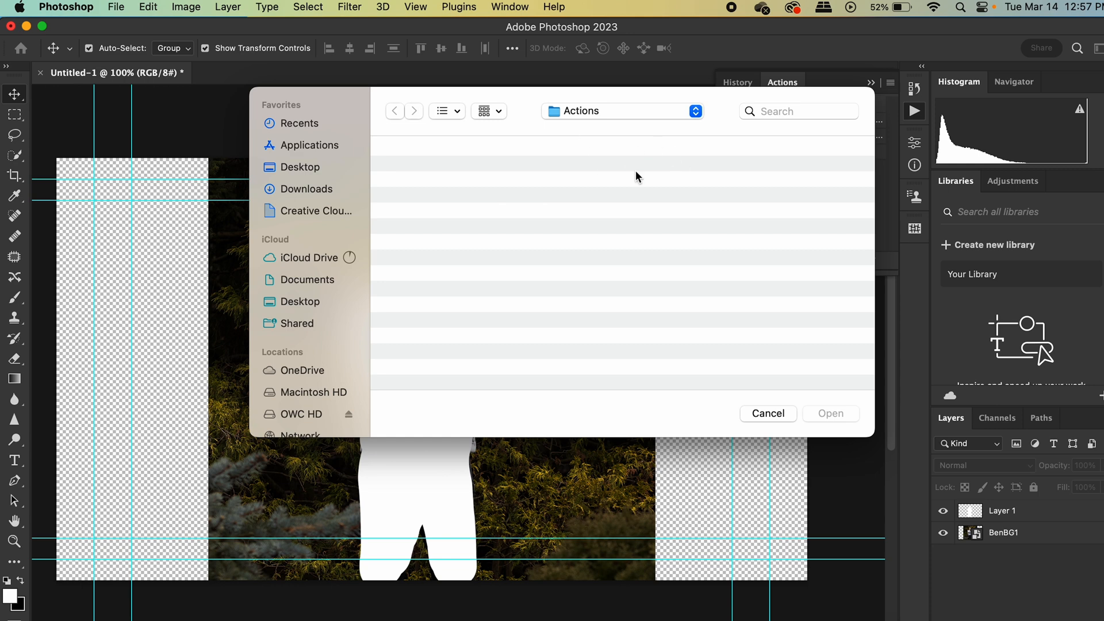
{"action": "left_click", "coordinate": [291, 189]}
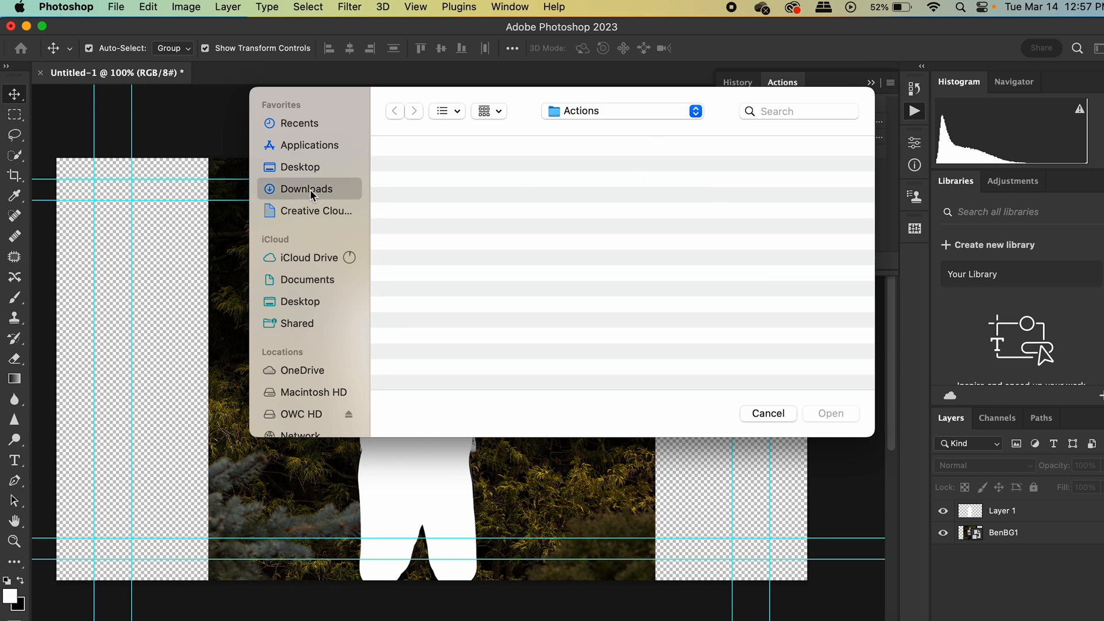
{"action": "double_click", "coordinate": [436, 188]}
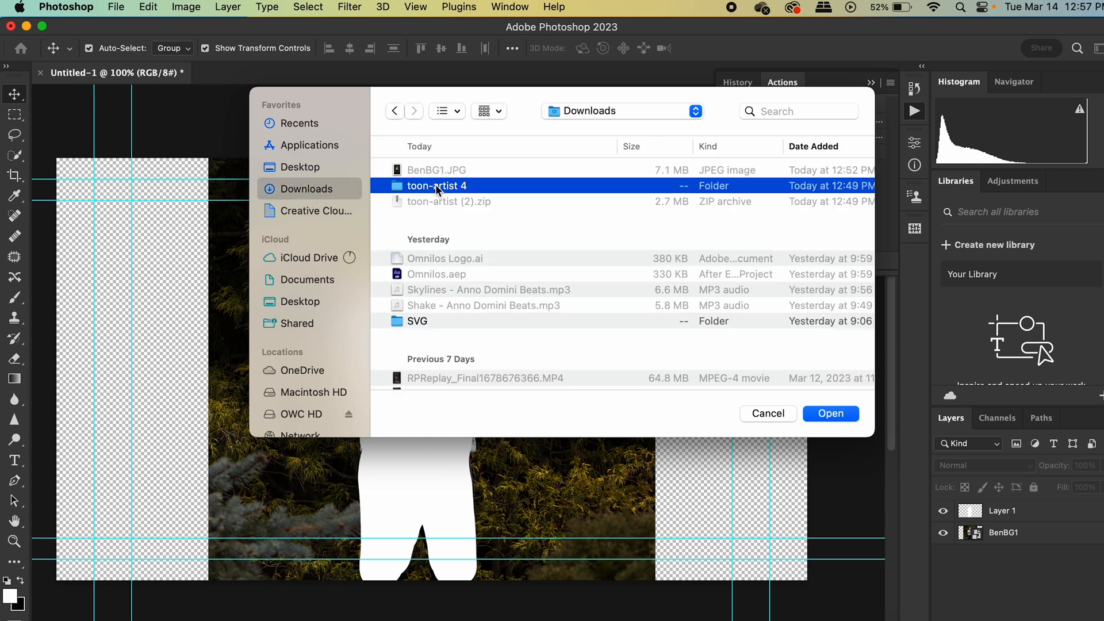
{"action": "left_click", "coordinate": [472, 187]}
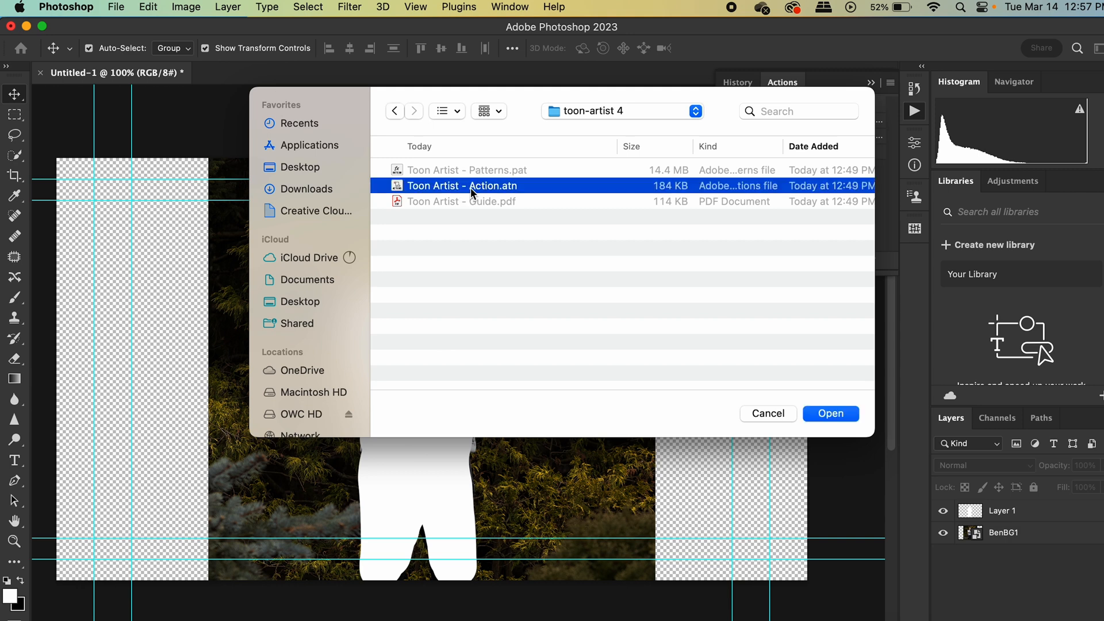
{"action": "left_click", "coordinate": [850, 414]}
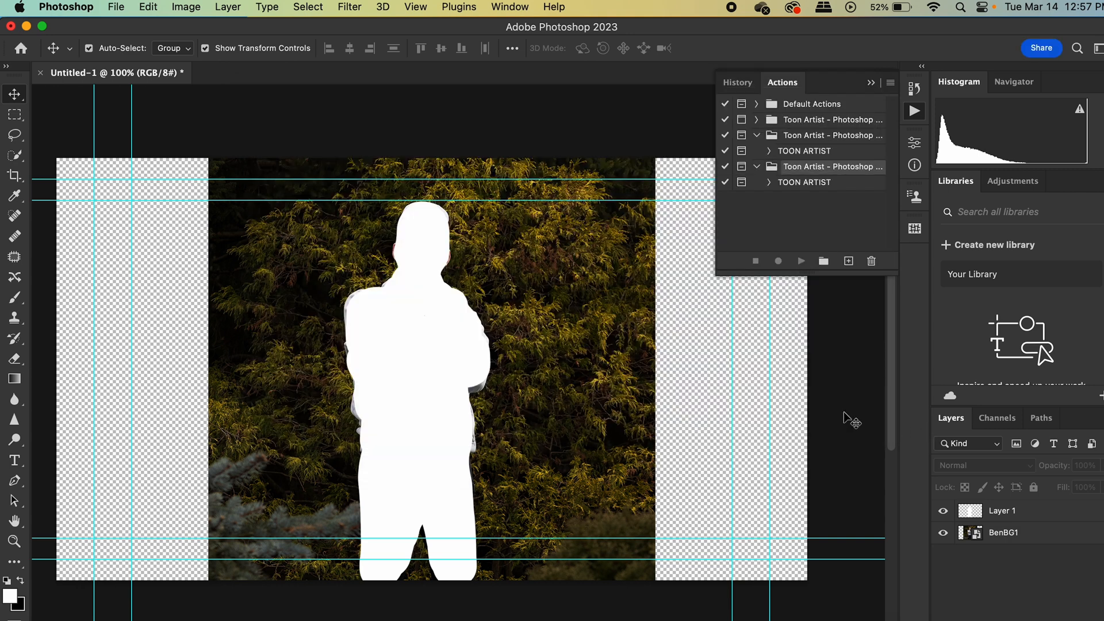
Import the pattern file "Toon Artist - Patterns.pat" from the toon-artist 4 folder in Downloads.
{"action": "left_click", "coordinate": [508, 8]}
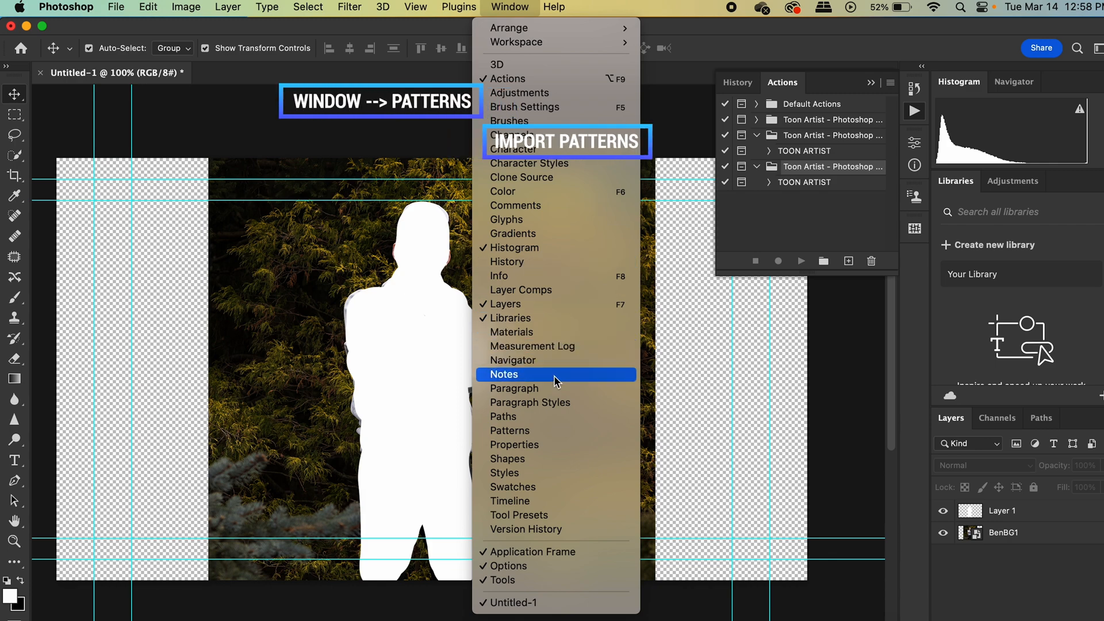
{"action": "left_click", "coordinate": [555, 433]}
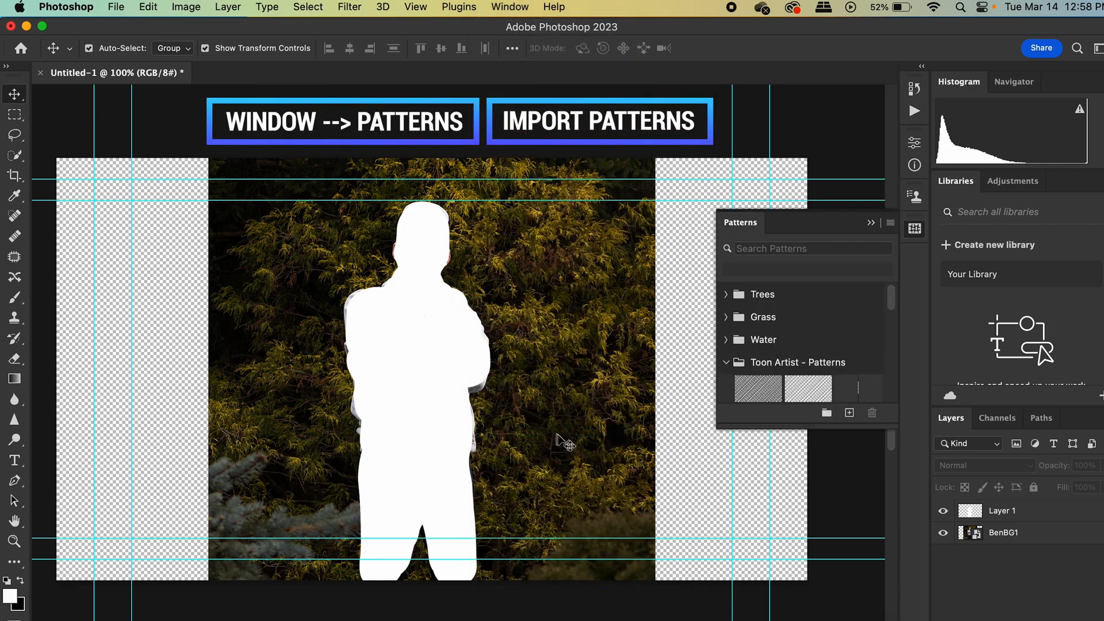
{"action": "left_click", "coordinate": [891, 224]}
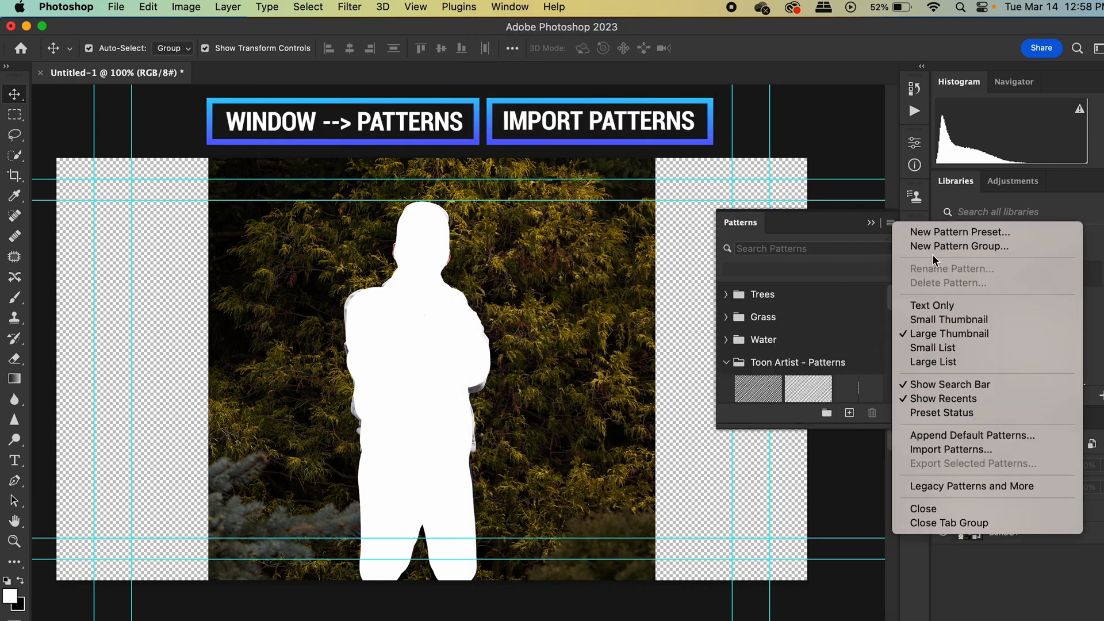
{"action": "left_click", "coordinate": [970, 450]}
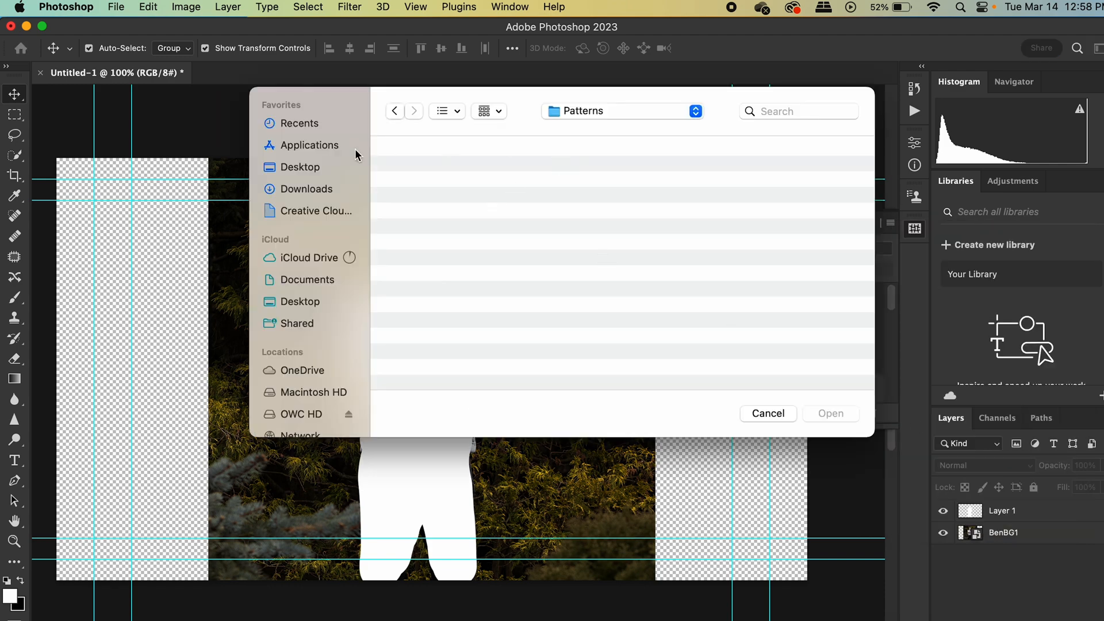
{"action": "left_click", "coordinate": [325, 190]}
{"action": "left_click", "coordinate": [433, 185]}
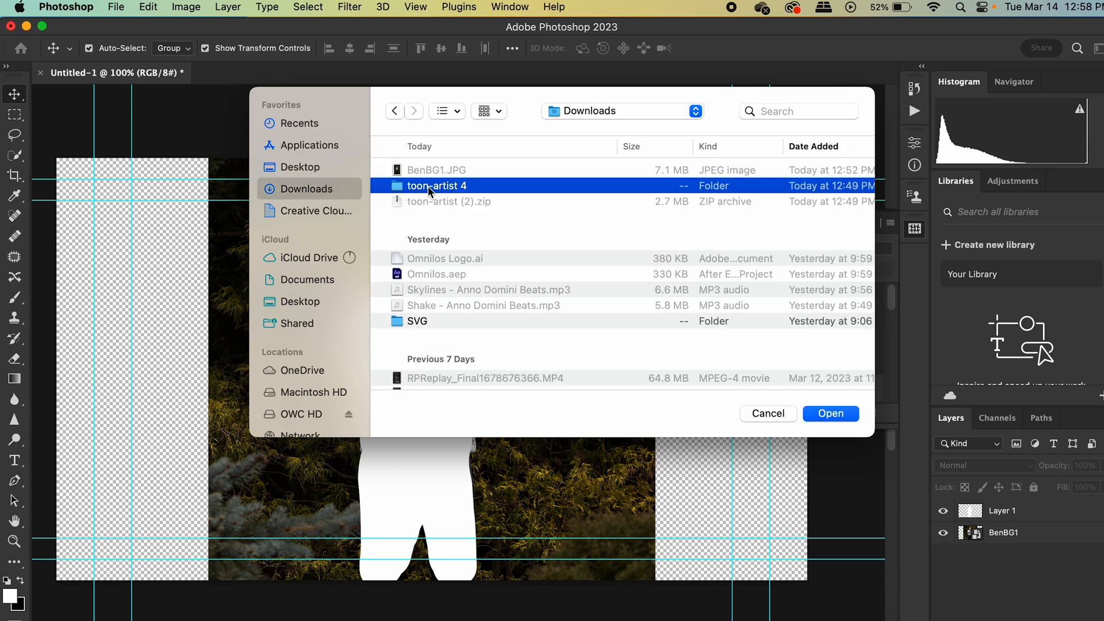
{"action": "double_click", "coordinate": [449, 186]}
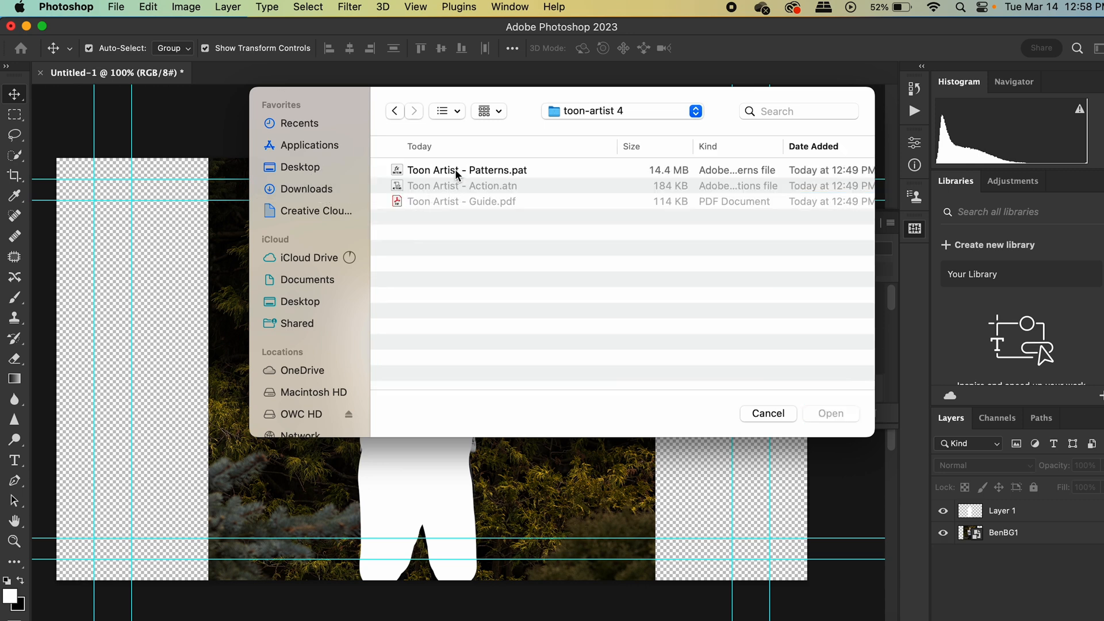
{"action": "left_click", "coordinate": [457, 172]}
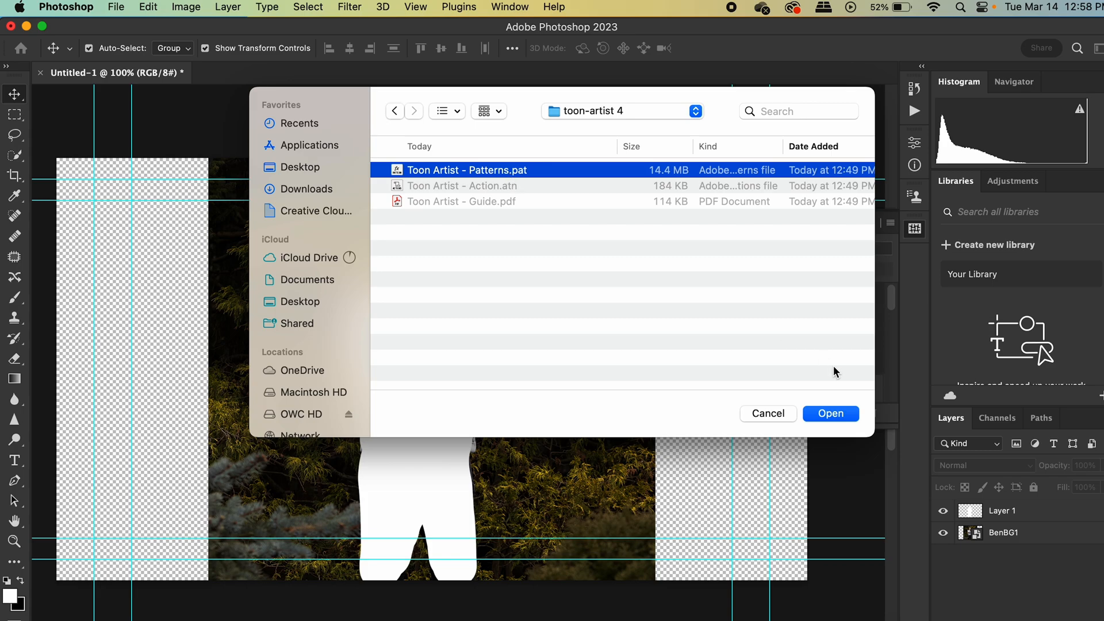
{"action": "left_click", "coordinate": [833, 413]}
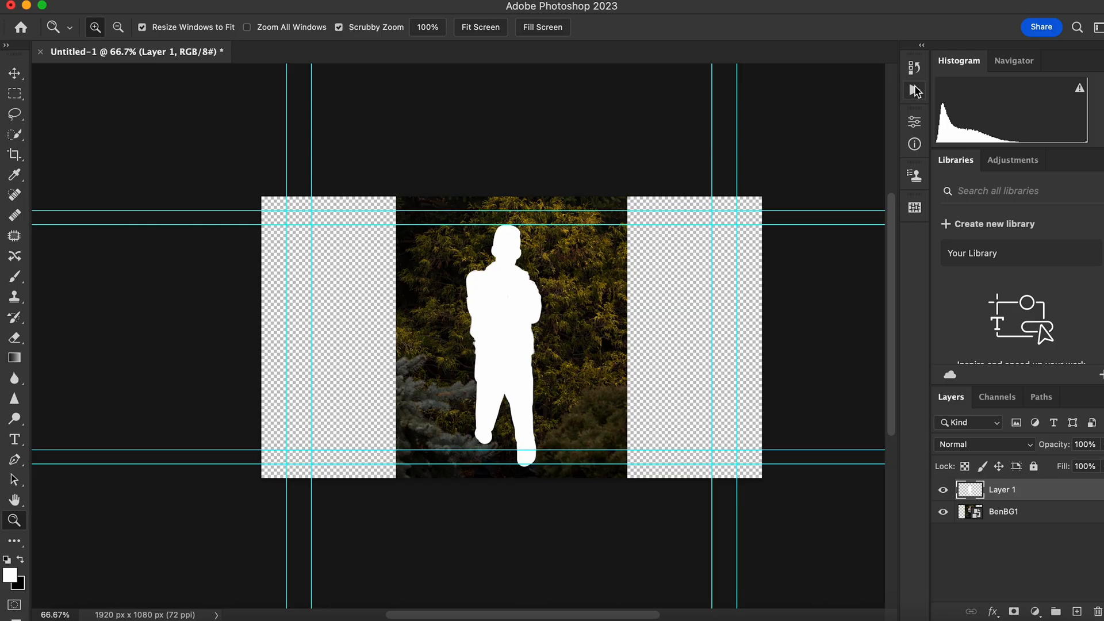
Run the TOON ARTIST action from the last loaded set with the white-painted Layer 1 selected.
{"action": "left_click", "coordinate": [914, 91]}
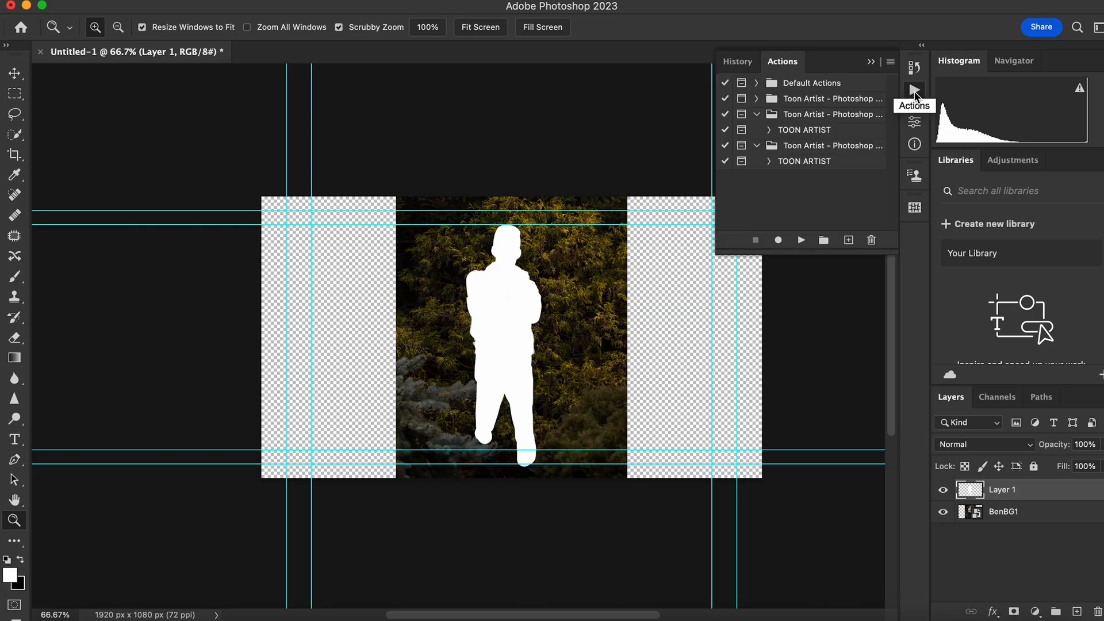
{"action": "left_click", "coordinate": [798, 164]}
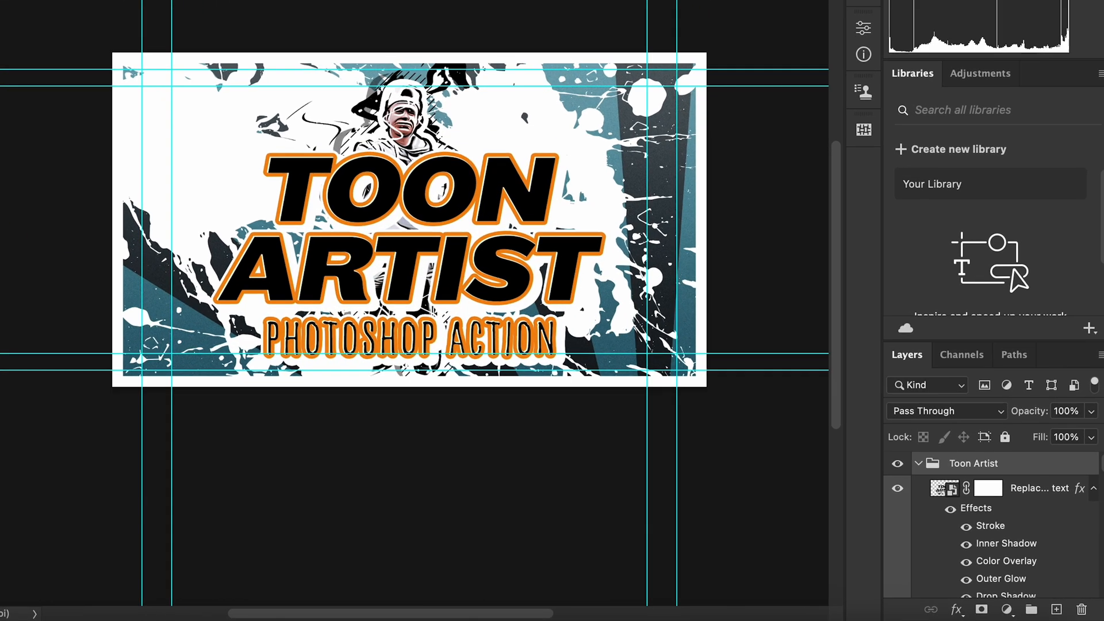
Look through the generated Toon Artist layers and hide the title text layer that covers the subject.
{"action": "scroll", "coordinate": [1093, 500], "scroll_direction": "down", "scroll_amount": 8}
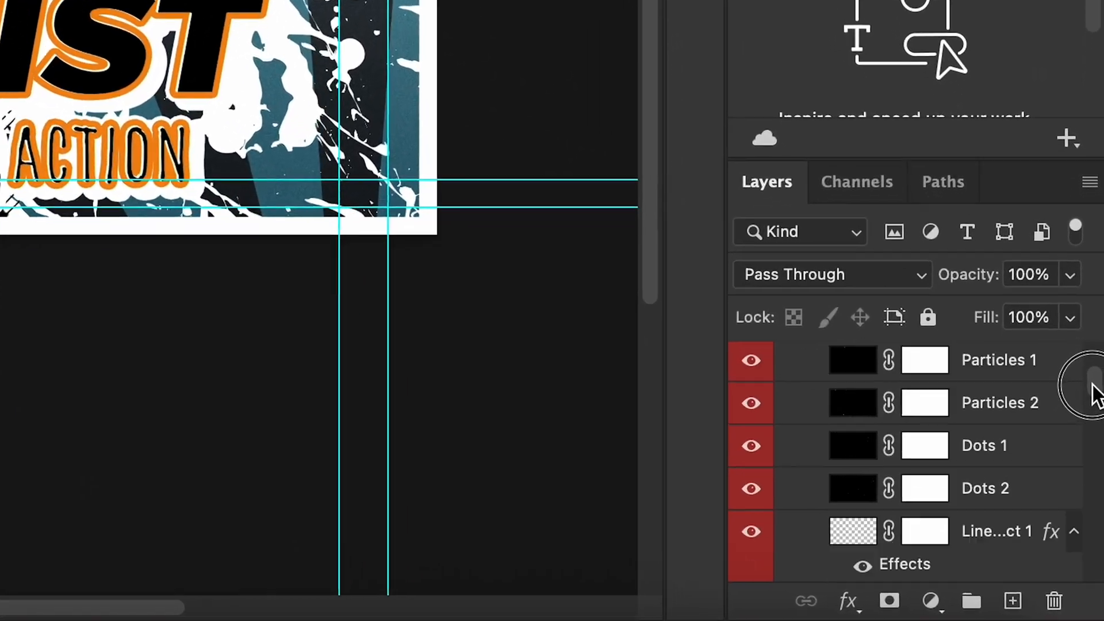
{"action": "left_click_drag", "start_coordinate": [1096, 396], "coordinate": [1094, 420]}
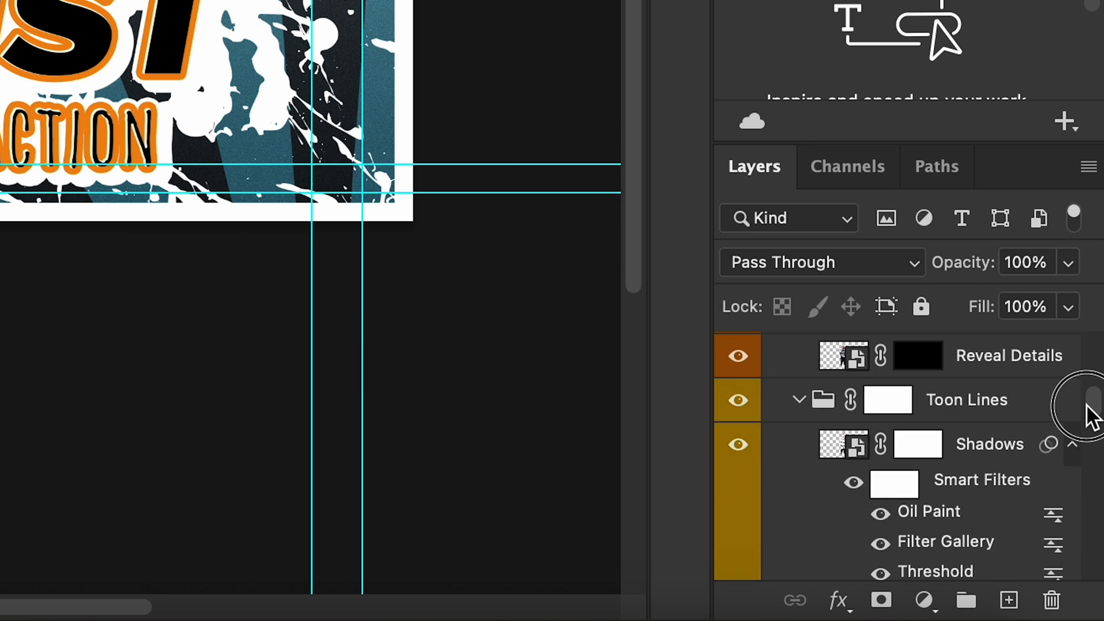
{"action": "left_click_drag", "start_coordinate": [1087, 405], "coordinate": [1087, 417]}
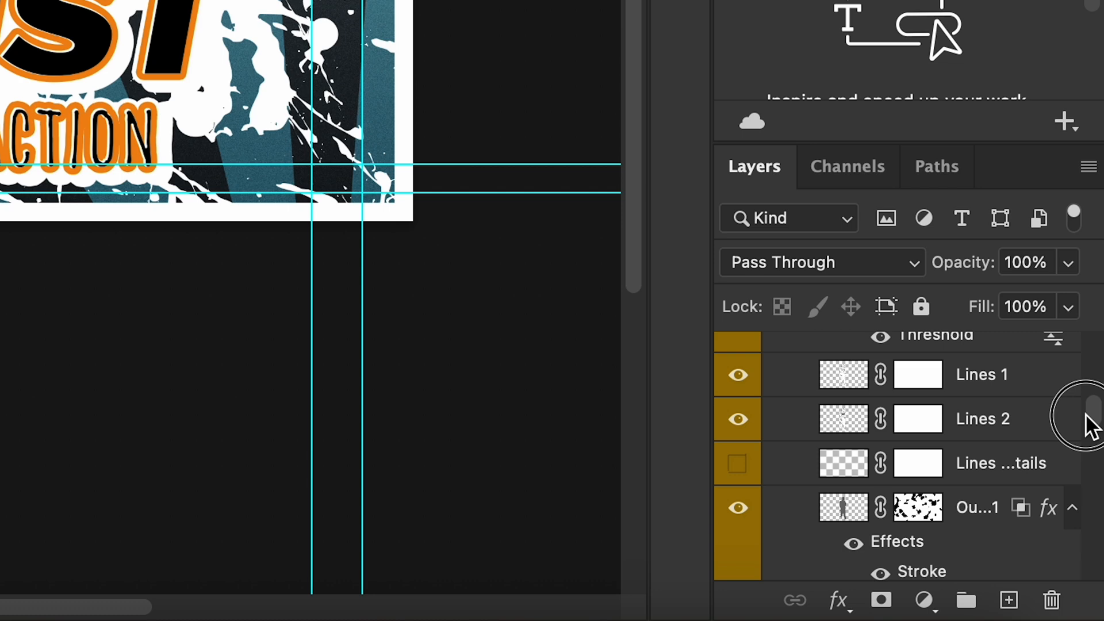
{"action": "left_click_drag", "start_coordinate": [1087, 416], "coordinate": [1085, 449]}
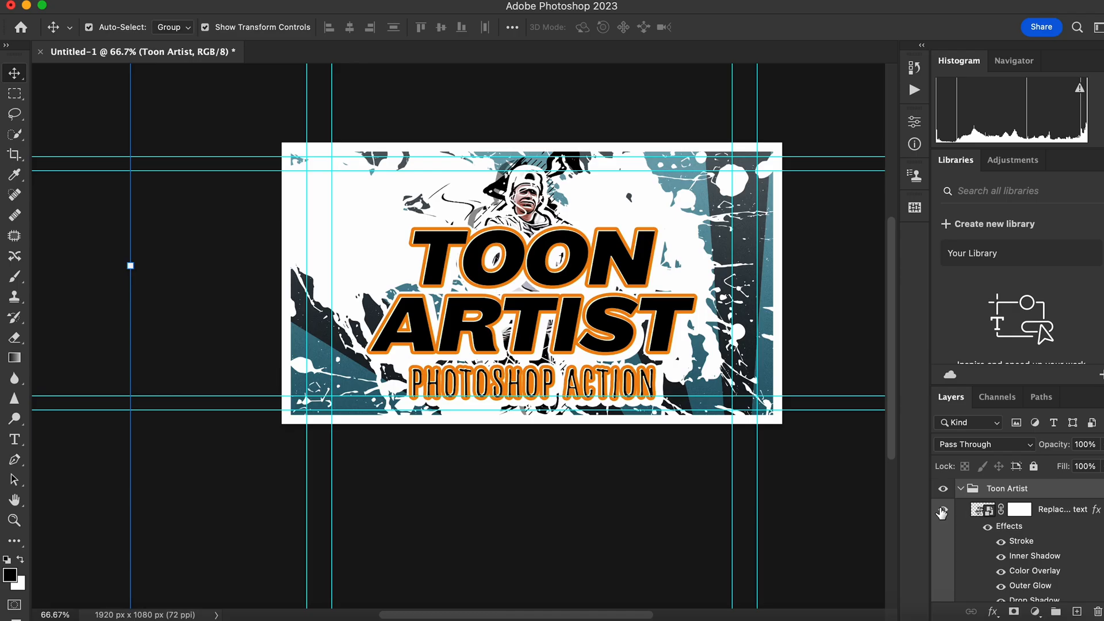
{"action": "left_click", "coordinate": [942, 510]}
Show the third pattern overlay layer in the Toon Artist group to change the background pattern.
{"action": "scroll", "coordinate": [977, 546], "scroll_direction": "down", "scroll_amount": 5}
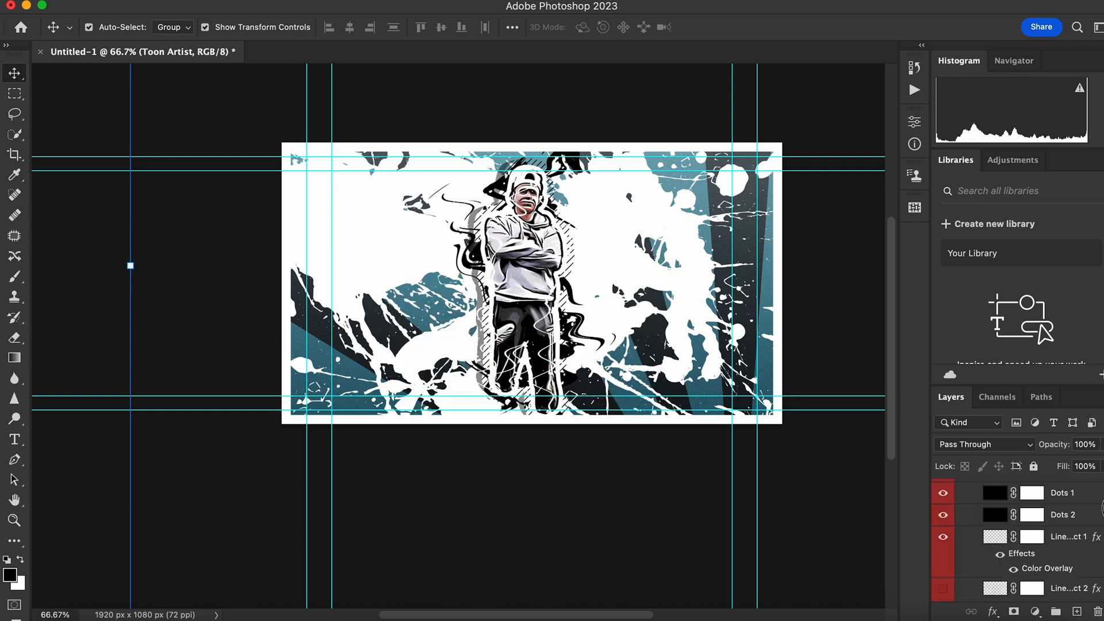
{"action": "scroll", "coordinate": [1101, 575], "scroll_direction": "down", "scroll_amount": 2}
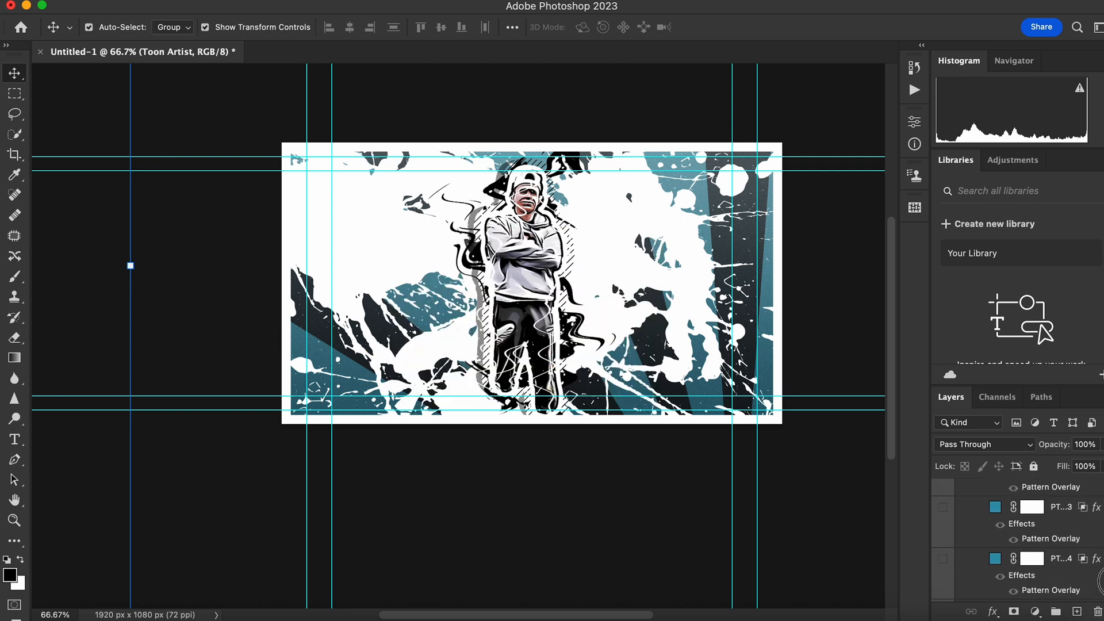
{"action": "left_click", "coordinate": [941, 509]}
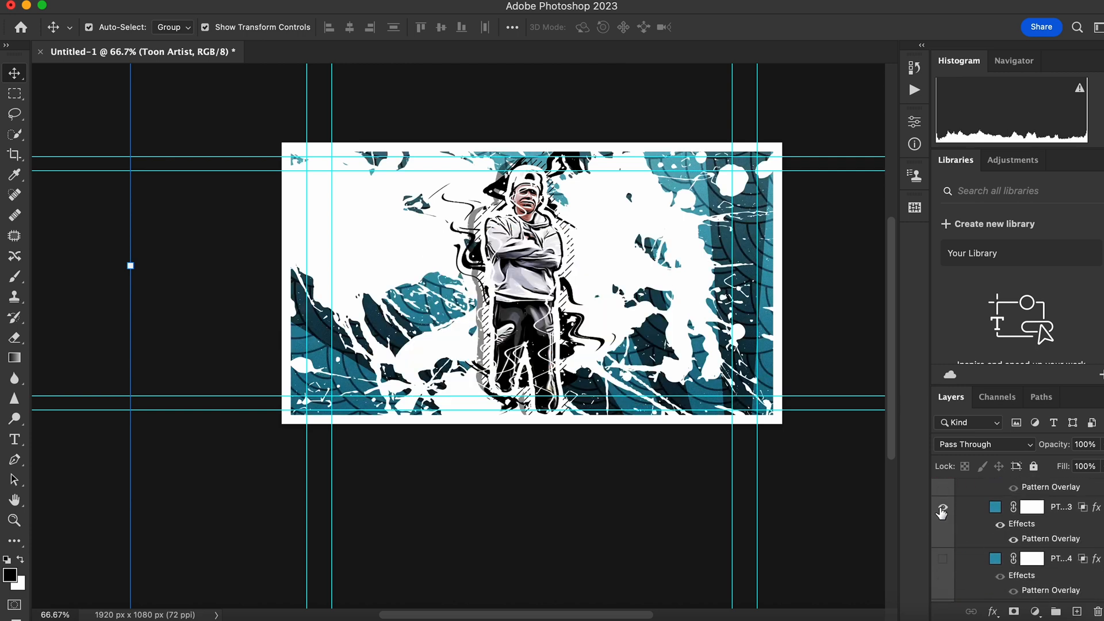
Preview the fourth pattern overlay of the current set and the first three of the next set, one at a time.
{"action": "left_click", "coordinate": [942, 558]}
{"action": "scroll", "coordinate": [950, 564], "scroll_direction": "down", "scroll_amount": 3}
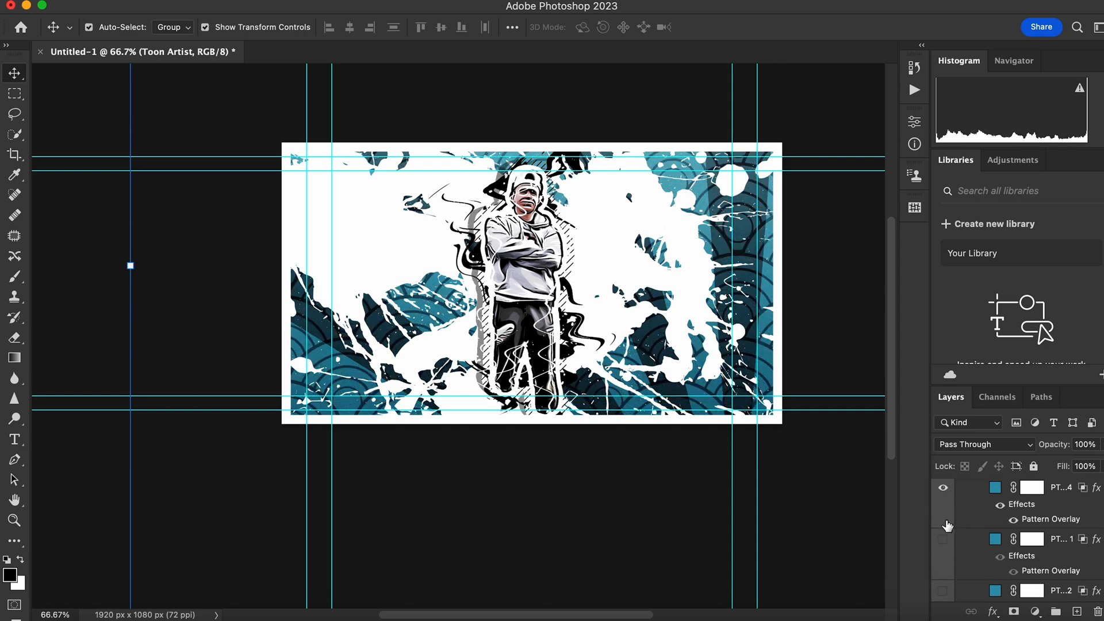
{"action": "left_click", "coordinate": [943, 493]}
{"action": "left_click", "coordinate": [942, 539]}
{"action": "scroll", "coordinate": [946, 543], "scroll_direction": "down", "scroll_amount": 1}
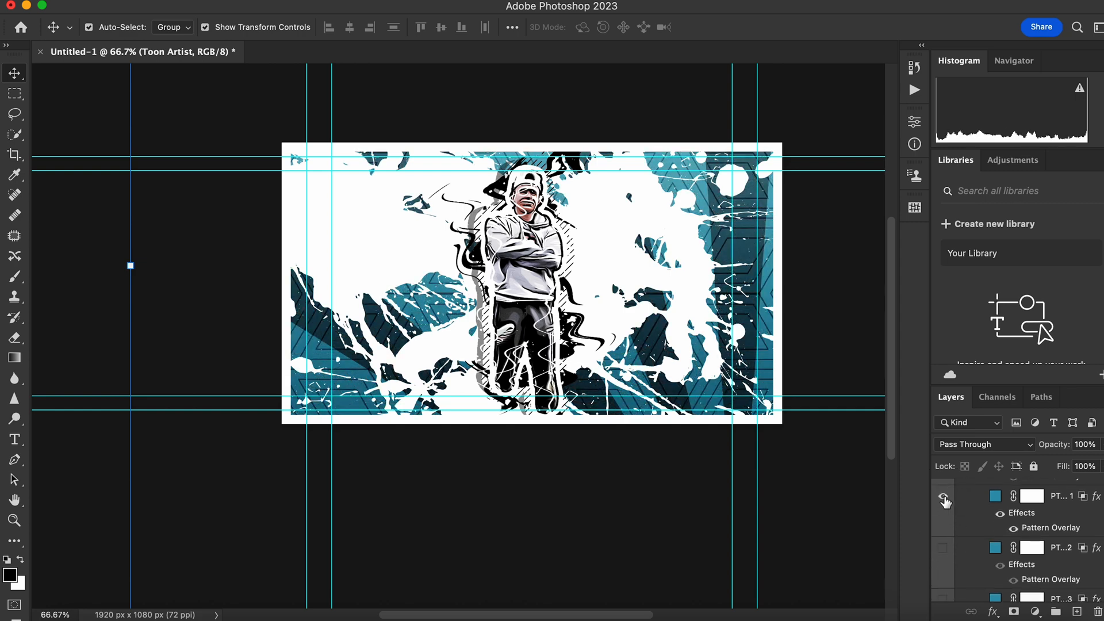
{"action": "left_click", "coordinate": [942, 547]}
{"action": "scroll", "coordinate": [946, 545], "scroll_direction": "down", "scroll_amount": 2}
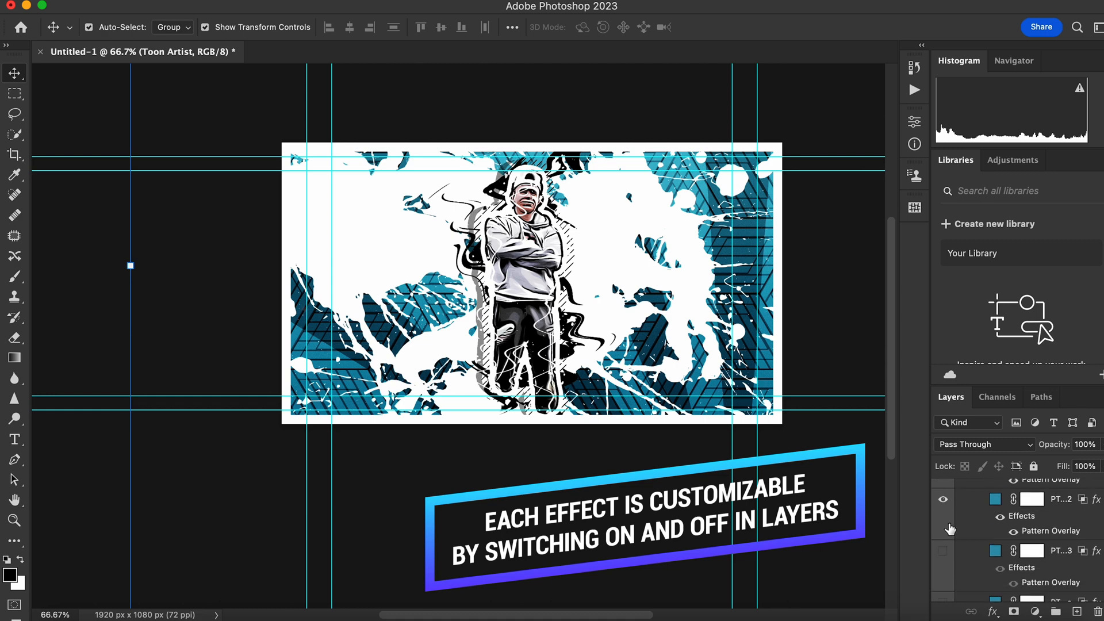
{"action": "left_click", "coordinate": [943, 499]}
{"action": "left_click", "coordinate": [943, 552]}
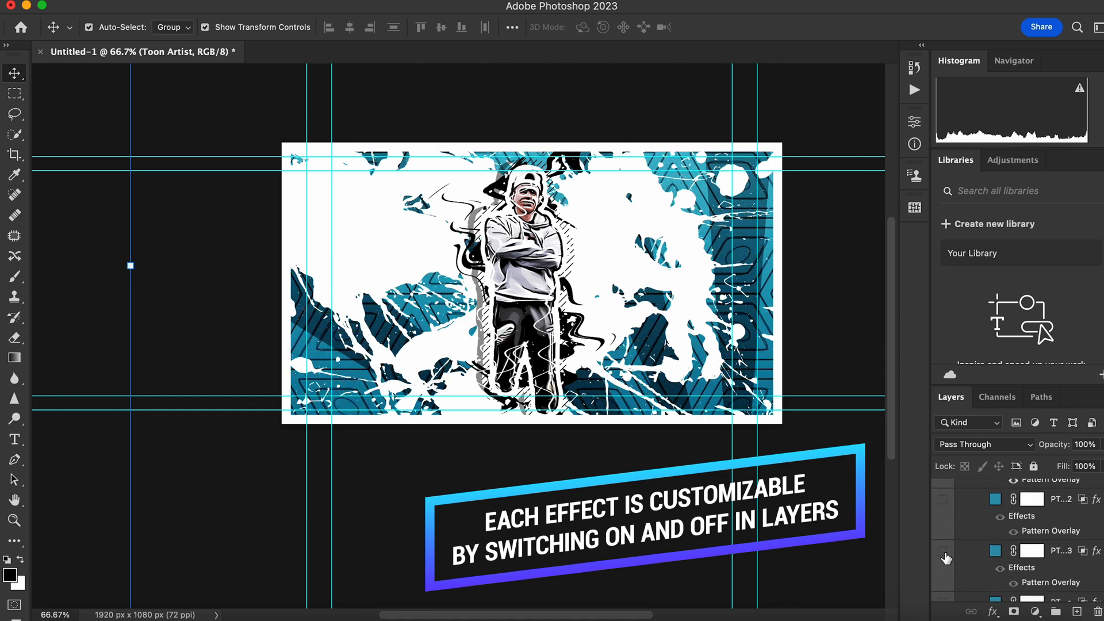
Preview the remaining background pattern overlays down to the one above BG Color, leaving all of them hidden.
{"action": "scroll", "coordinate": [945, 558], "scroll_direction": "down", "scroll_amount": 2}
{"action": "left_click", "coordinate": [944, 545]}
{"action": "left_click", "coordinate": [944, 546]}
{"action": "scroll", "coordinate": [946, 548], "scroll_direction": "down", "scroll_amount": 2}
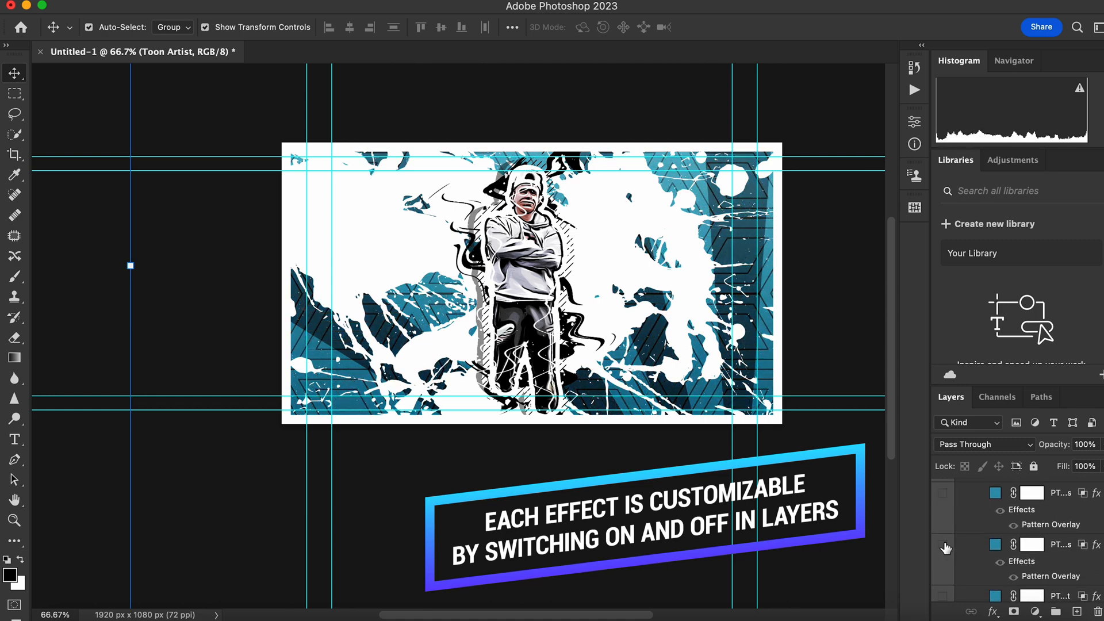
{"action": "scroll", "coordinate": [946, 547], "scroll_direction": "down", "scroll_amount": 1}
{"action": "left_click", "coordinate": [944, 527]}
{"action": "left_click", "coordinate": [944, 526]}
{"action": "left_click", "coordinate": [941, 577]}
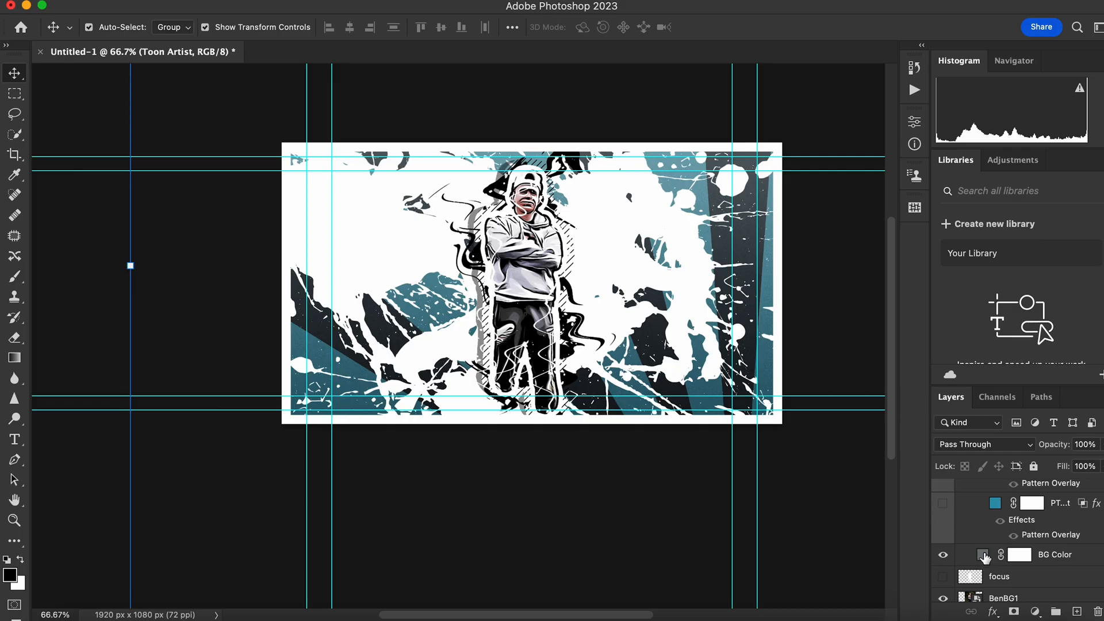
Change the BG Color fill layer to the red d3071a.
{"action": "left_click", "coordinate": [980, 549]}
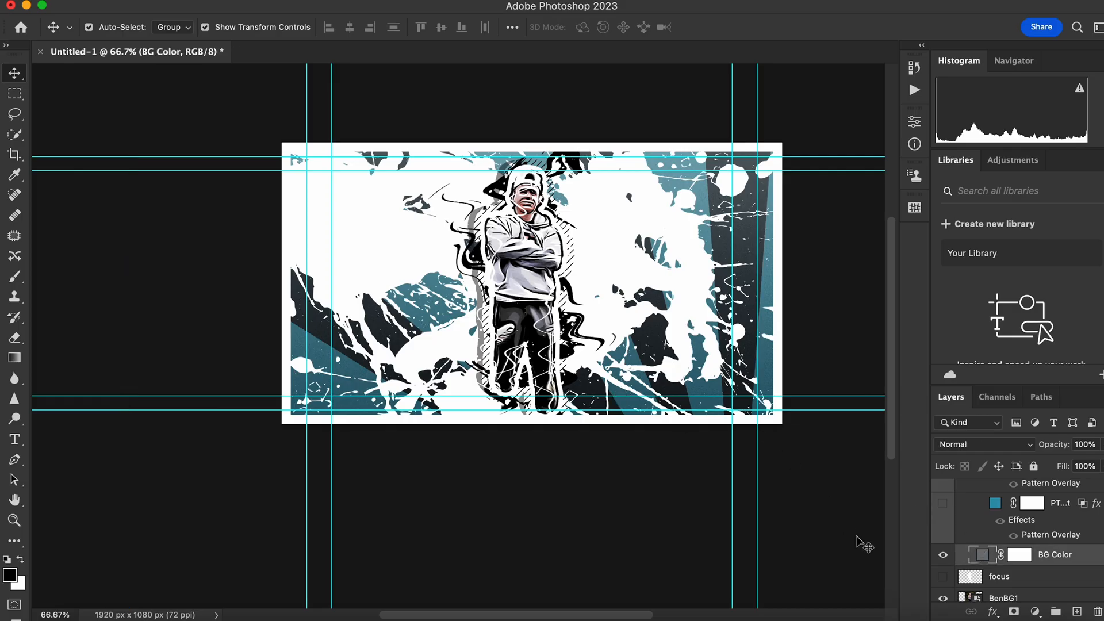
{"action": "double_click", "coordinate": [980, 555]}
{"action": "left_click_drag", "start_coordinate": [822, 282], "coordinate": [816, 198]}
{"action": "left_click", "coordinate": [793, 228]}
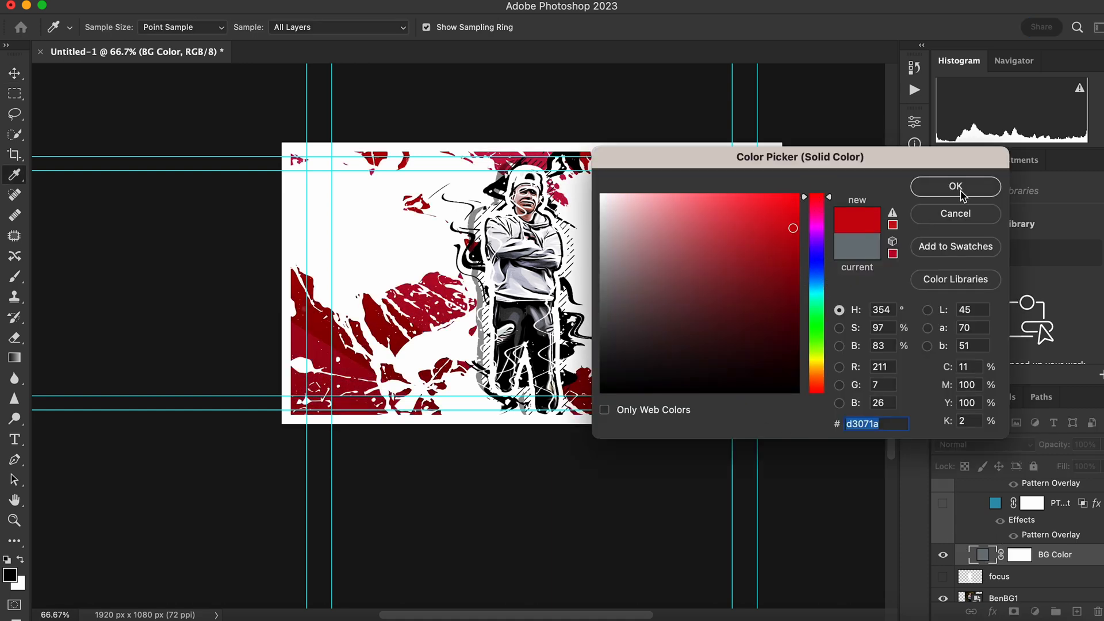
{"action": "left_click", "coordinate": [956, 187]}
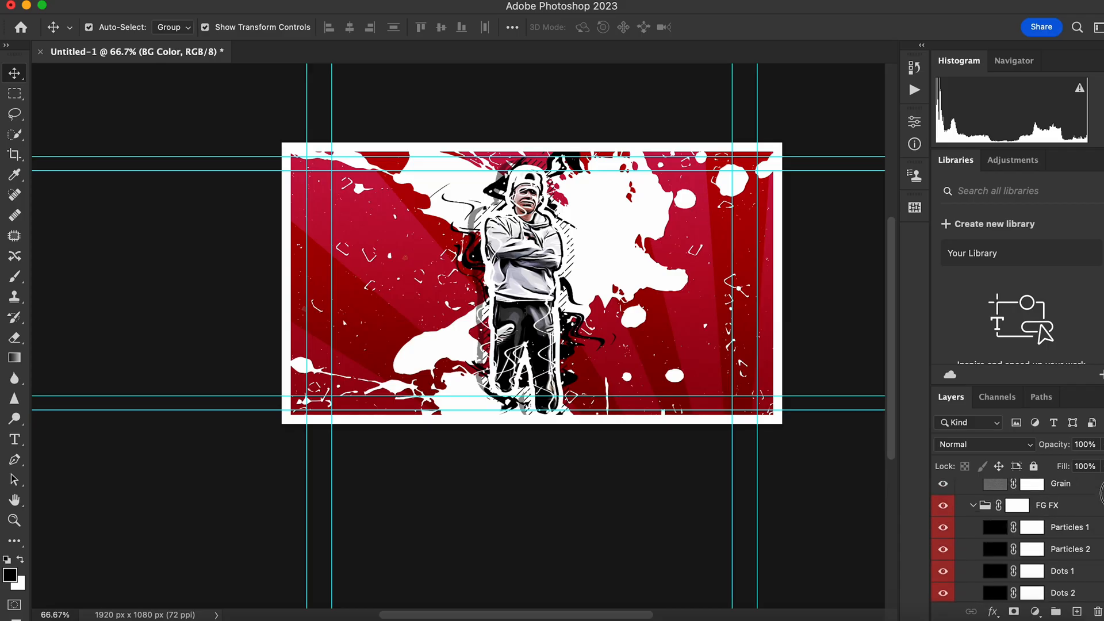
Hide the Highlights 1 layer in the Toon Details group.
{"action": "scroll", "coordinate": [951, 525], "scroll_direction": "down", "scroll_amount": 3}
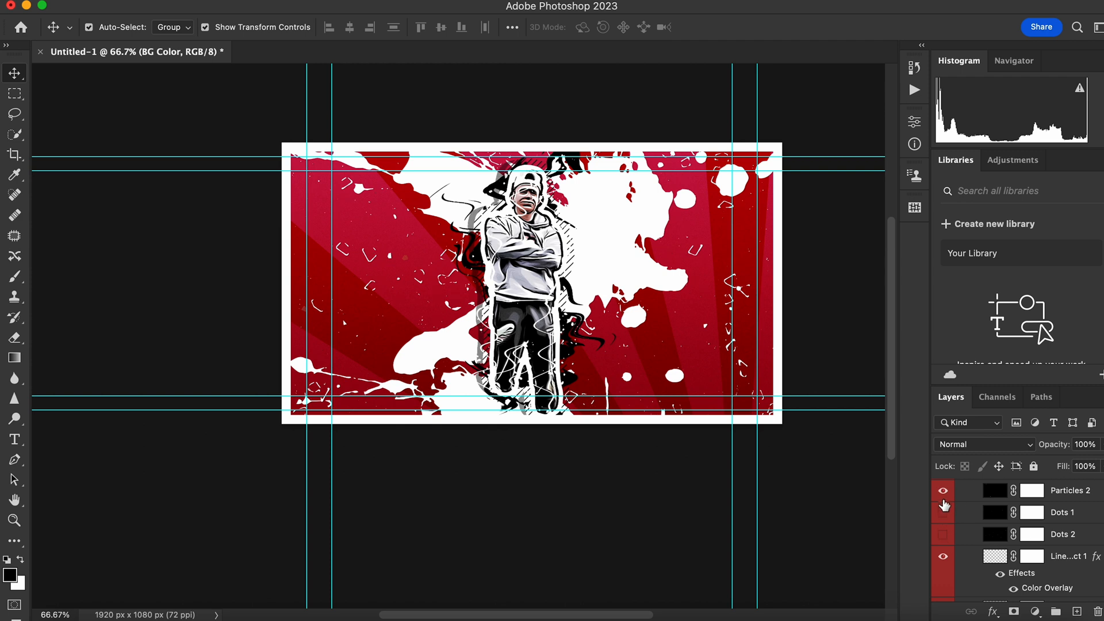
{"action": "scroll", "coordinate": [1102, 507], "scroll_direction": "down", "scroll_amount": 3}
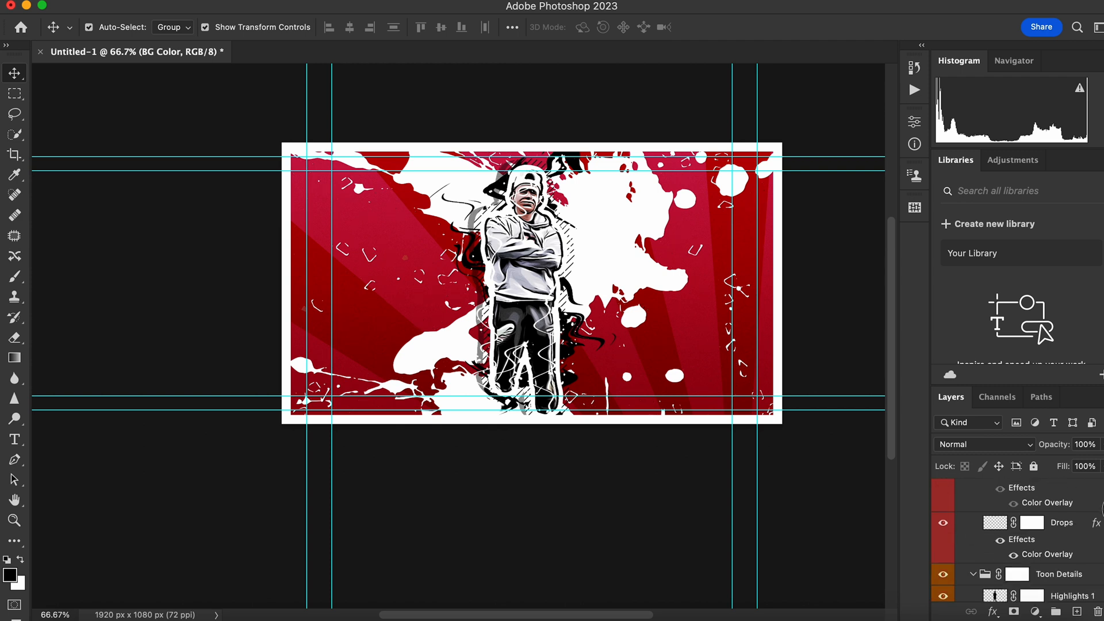
{"action": "scroll", "coordinate": [1102, 507], "scroll_direction": "down", "scroll_amount": 3}
{"action": "left_click", "coordinate": [944, 539]}
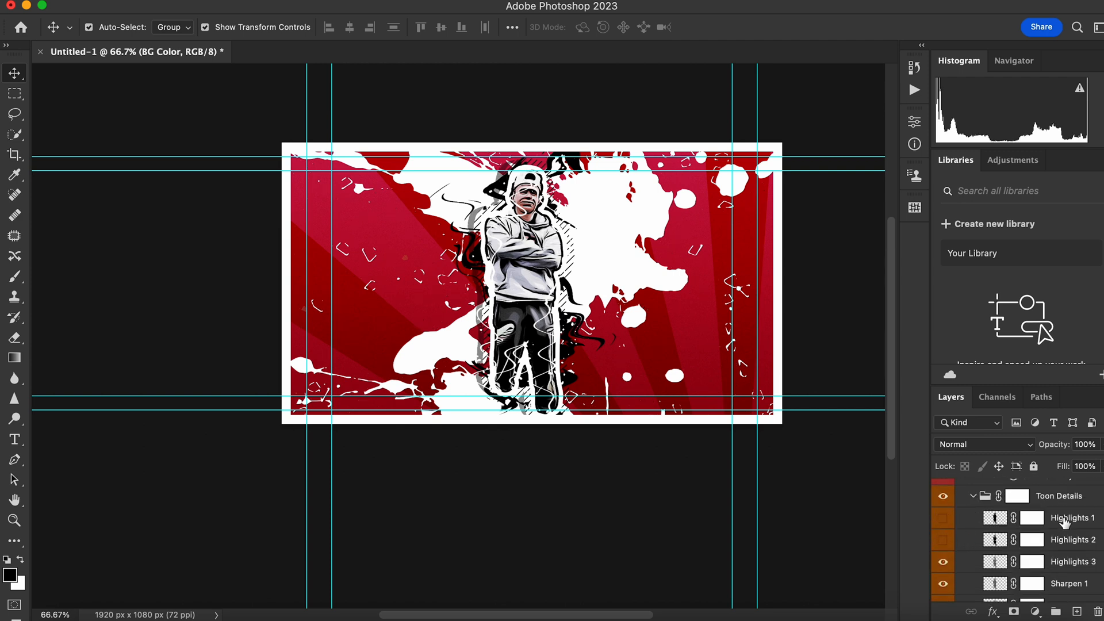
Compare the artwork with the Border FX group hidden and shown, and browse the background layers down to the paint layers.
{"action": "scroll", "coordinate": [1100, 532], "scroll_direction": "down", "scroll_amount": 6}
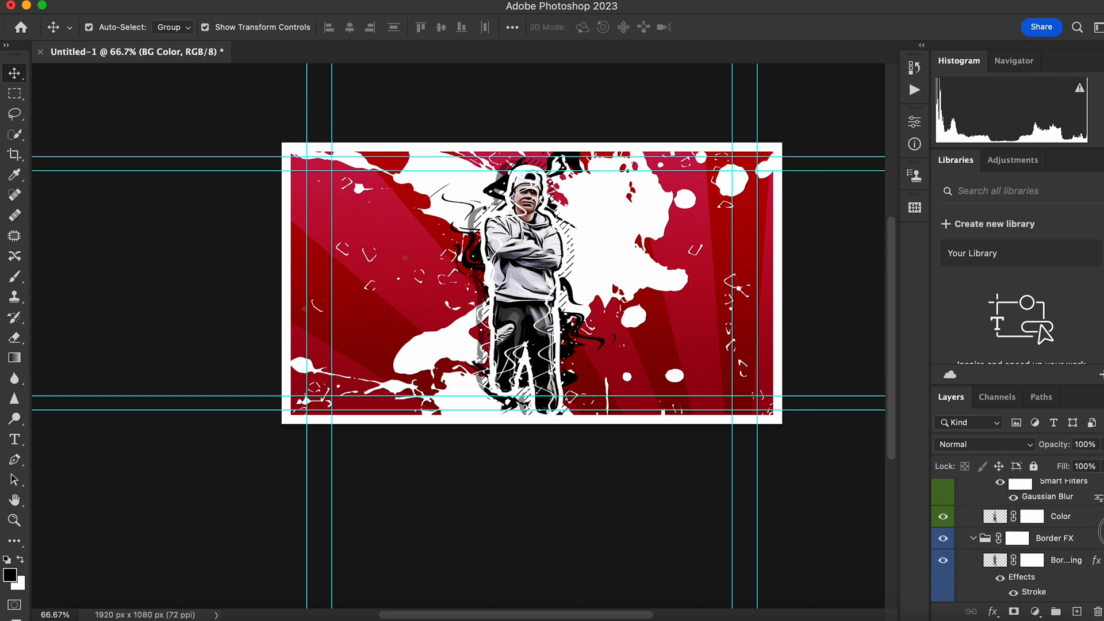
{"action": "left_click", "coordinate": [944, 520]}
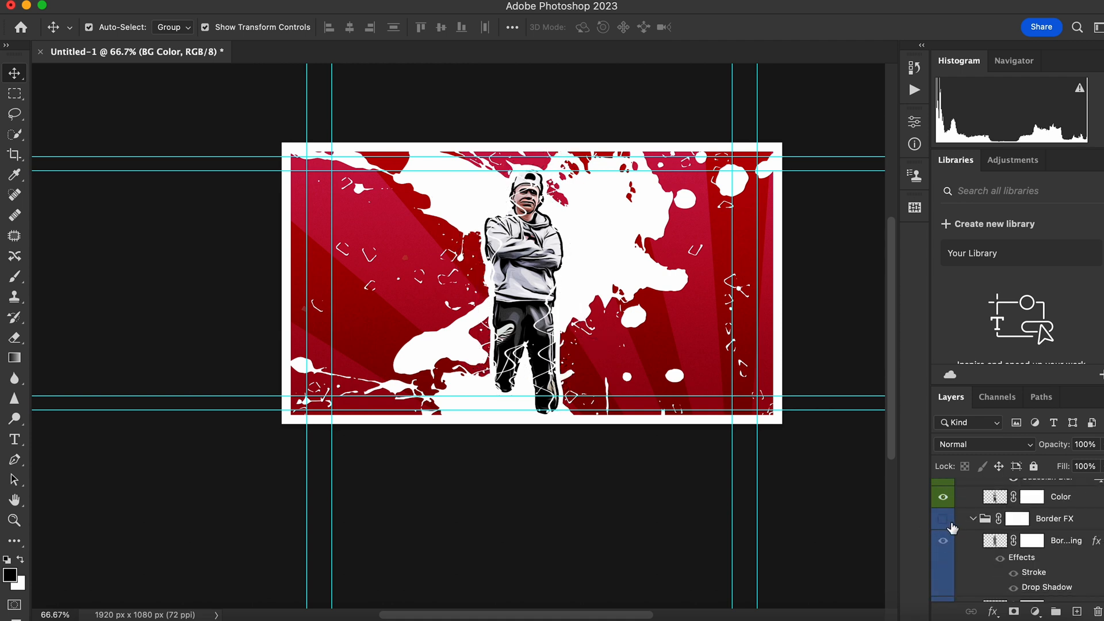
{"action": "left_click", "coordinate": [943, 519]}
{"action": "scroll", "coordinate": [1102, 547], "scroll_direction": "down", "scroll_amount": 4}
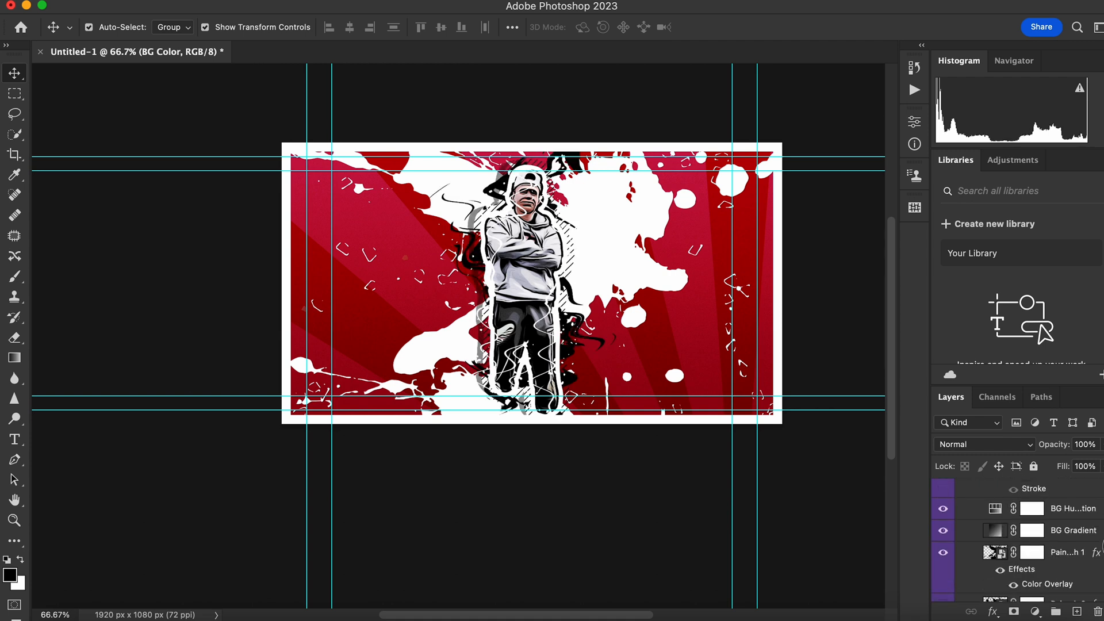
{"action": "scroll", "coordinate": [1015, 543], "scroll_direction": "down", "scroll_amount": 3}
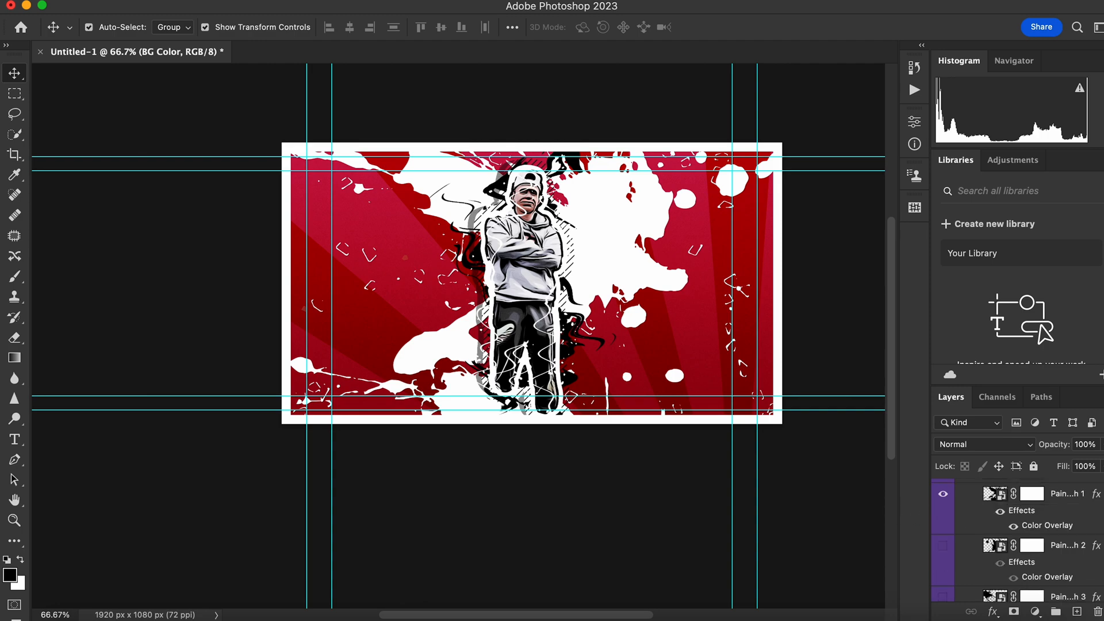